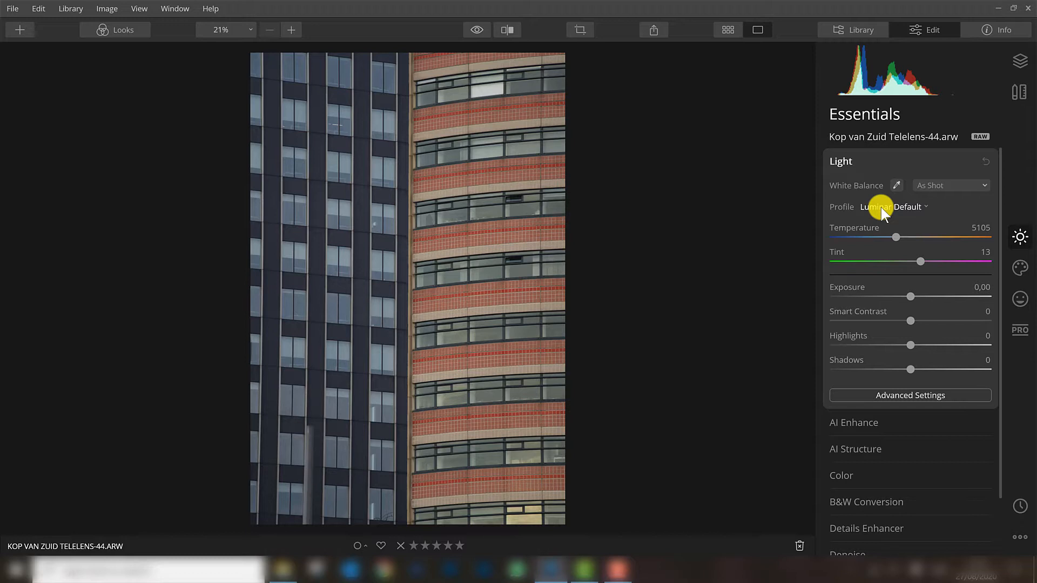
- Apply the Camera Landscape profile to the raw building photo
click(882, 209)
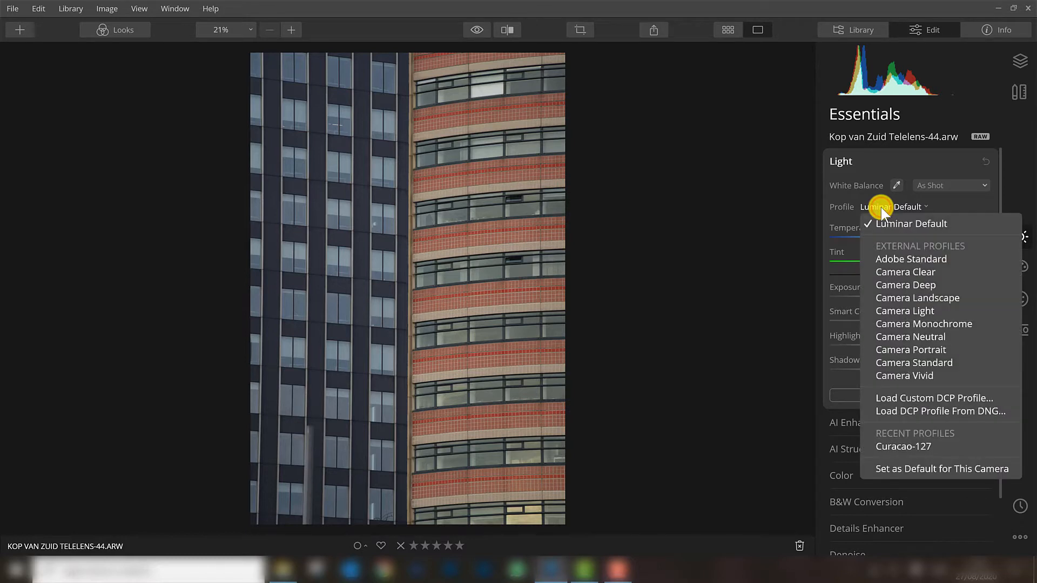
click(896, 298)
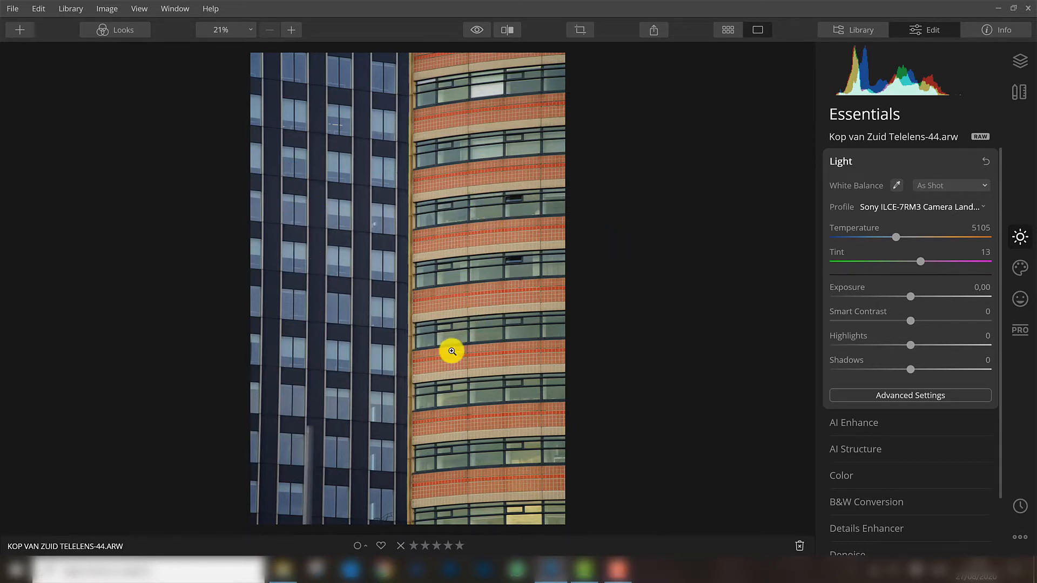
- Enable Auto Distortion Corrections in the Lens & Geometry settings of the canvas tools
click(1020, 92)
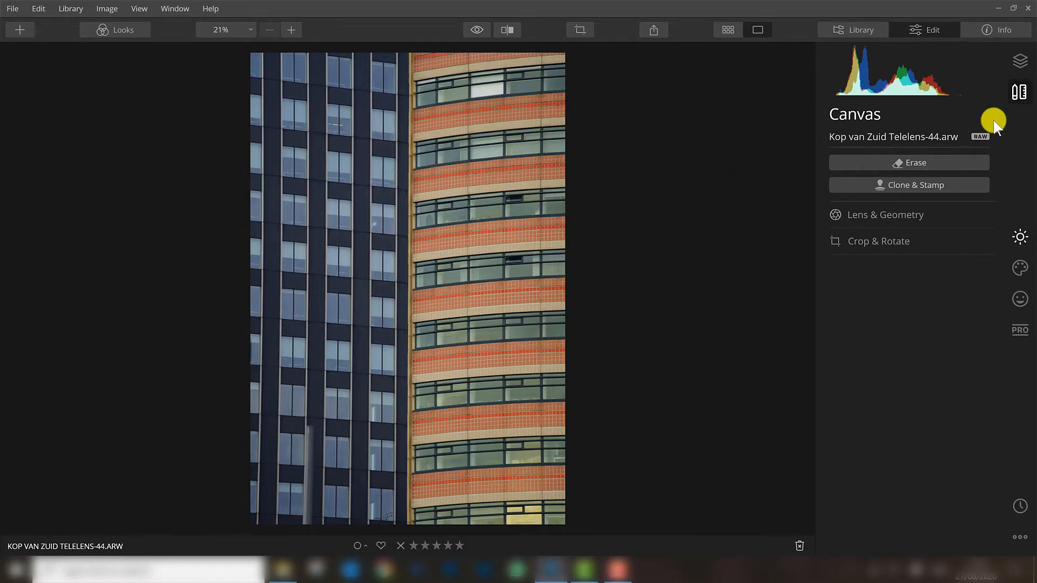
click(887, 216)
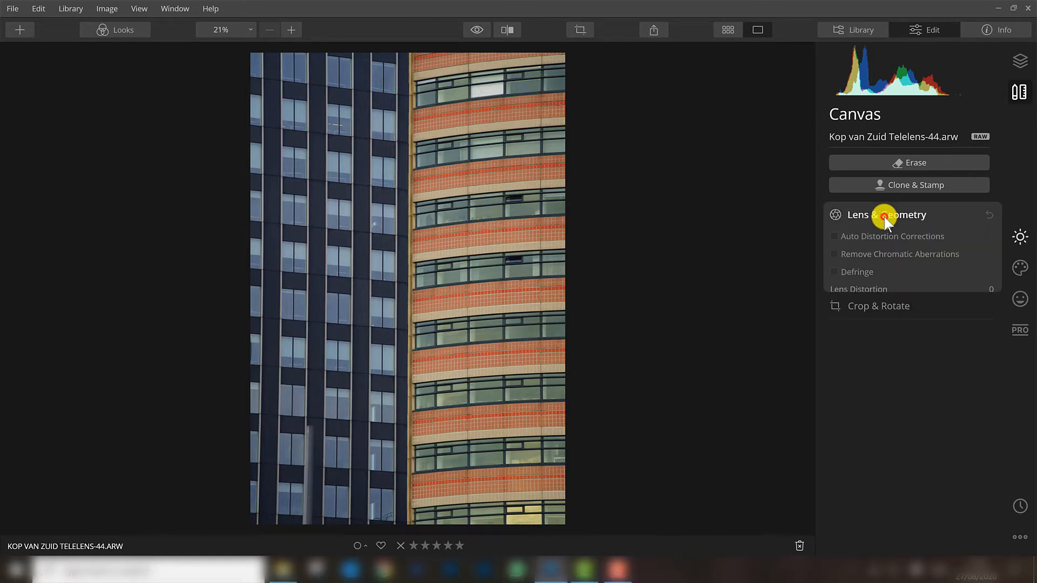
click(851, 238)
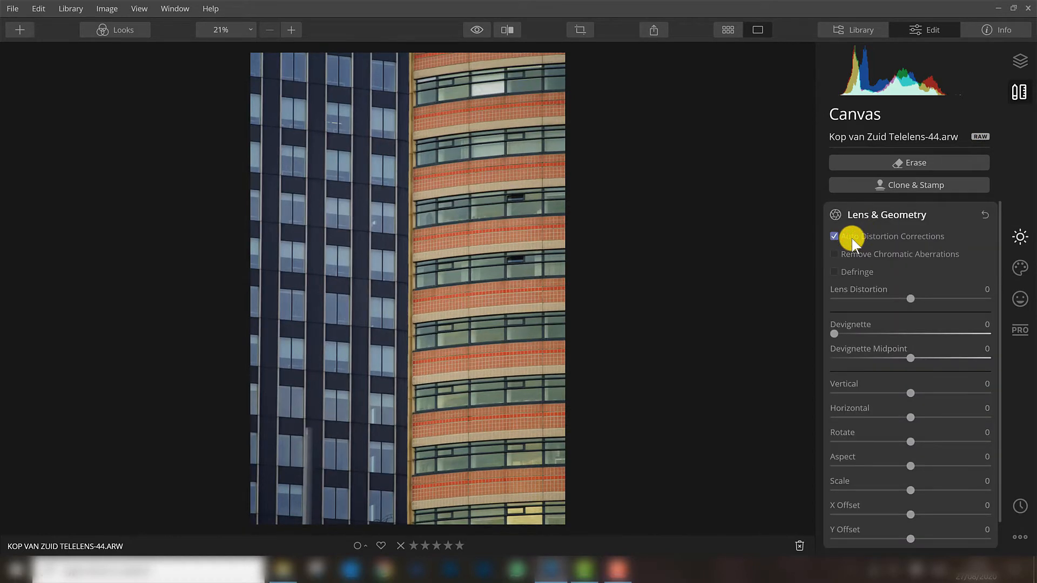
- Inspect the facades at 100% zoom and try Remove Chromatic Aberrations on the photo
click(357, 227)
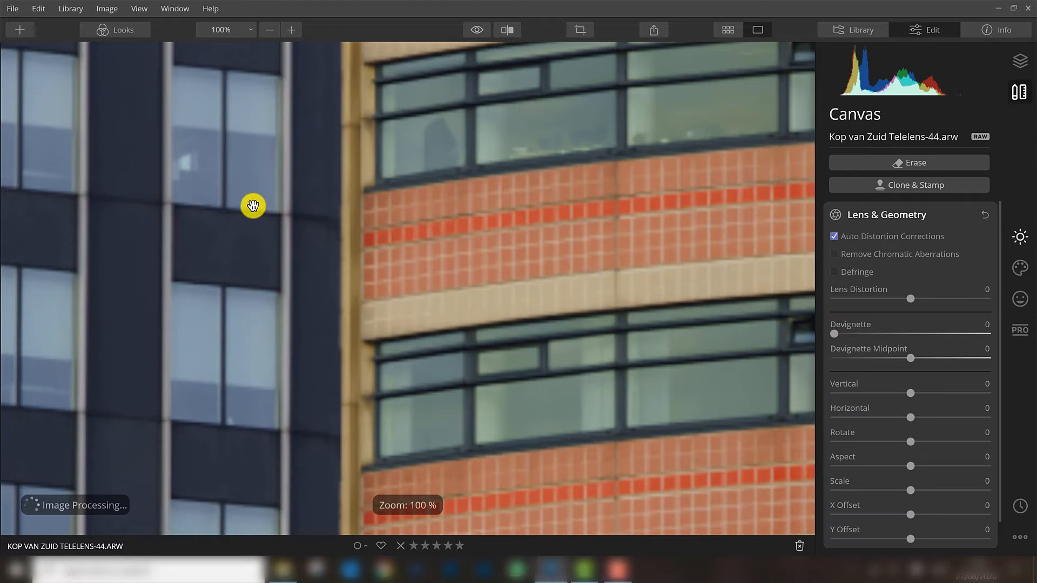
drag(196, 190, 351, 260)
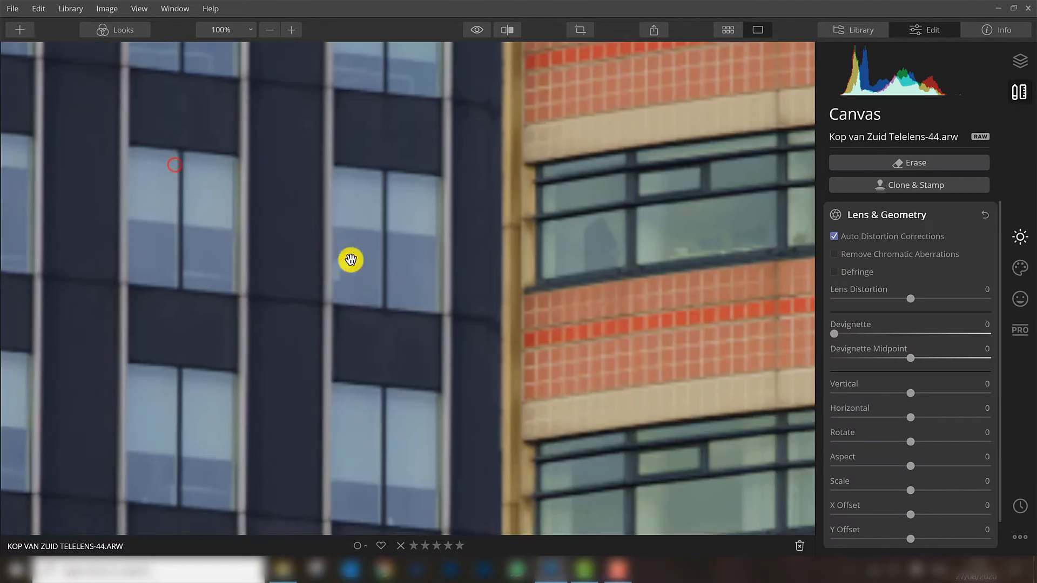
click(849, 255)
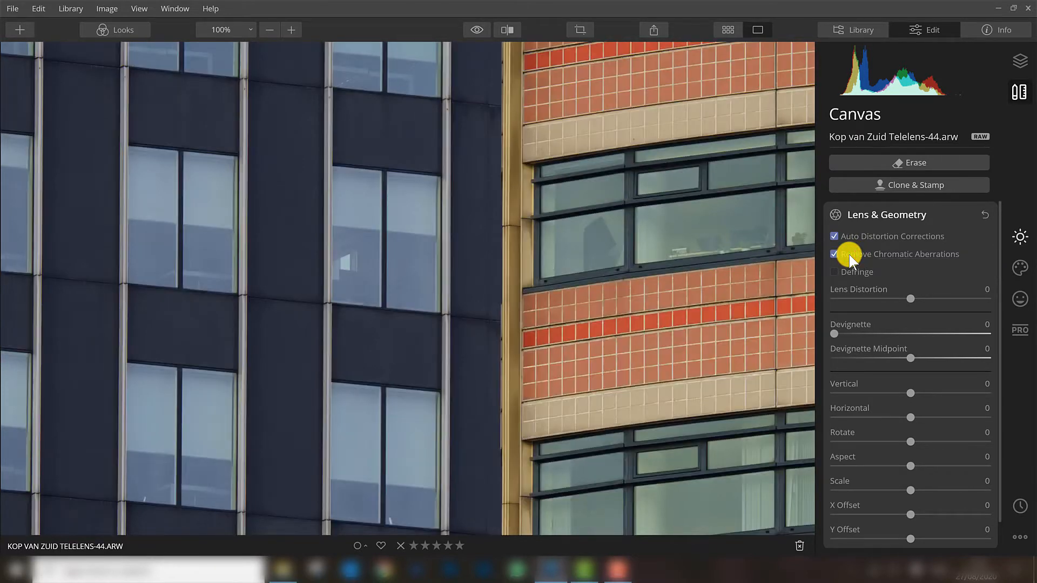
click(849, 254)
double_click(439, 240)
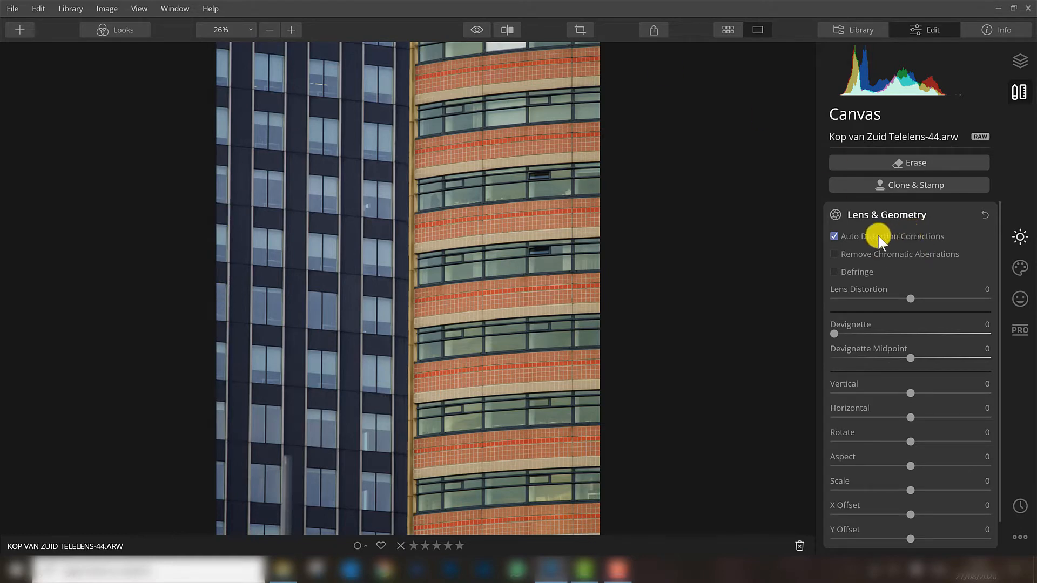
- Compare the edited photo with the original several times to judge the profile and distortion correction
click(477, 30)
click(478, 32)
click(477, 32)
click(478, 32)
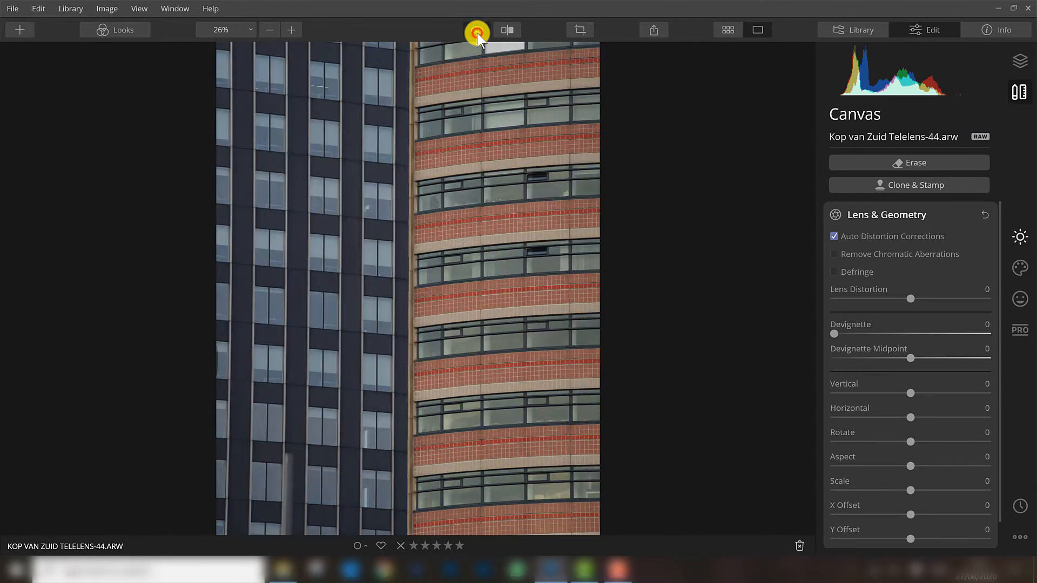
click(478, 33)
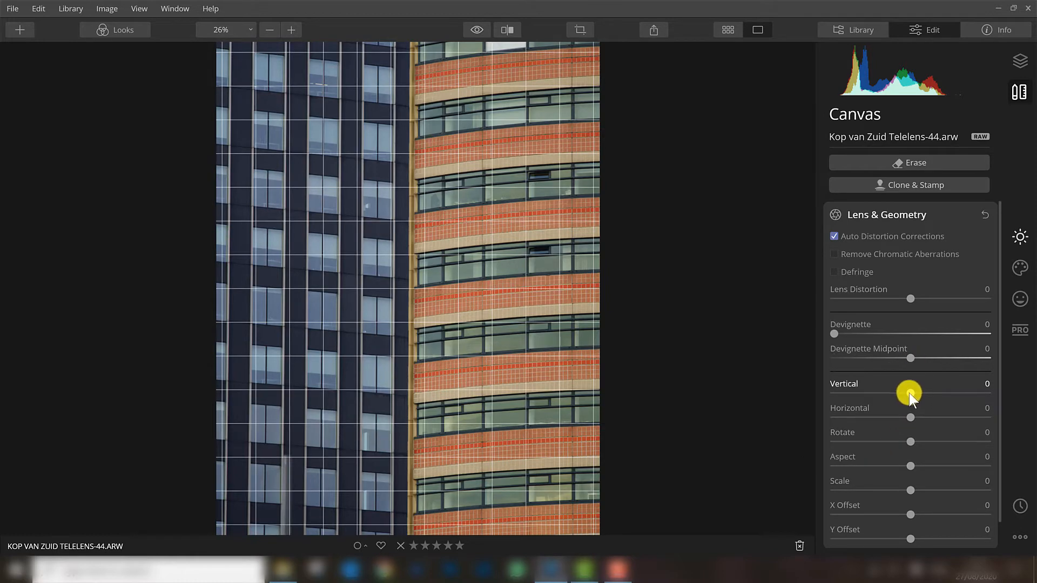
- Set the Vertical perspective correction of the photo to -2
drag(909, 393, 909, 394)
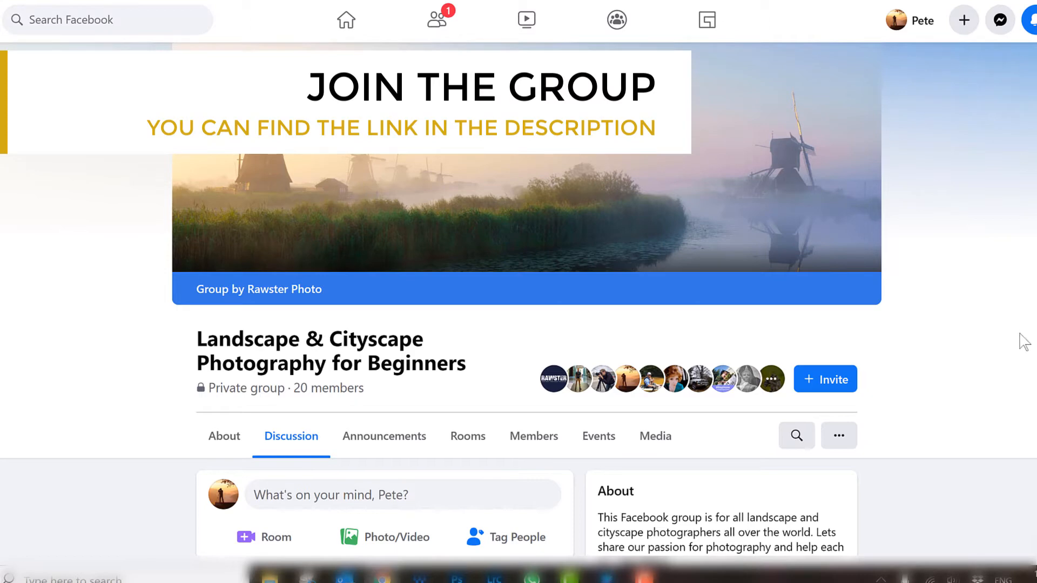
- Look through the announcements and shared photos on the Landscape & Cityscape Photography for Beginners Facebook group page
scroll(1021, 341, down, 3)
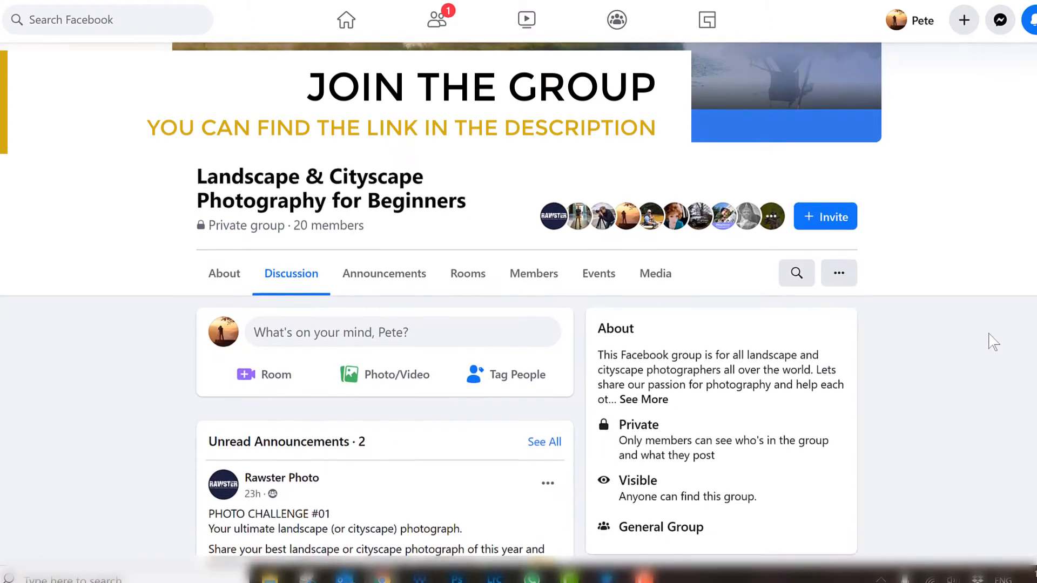
scroll(994, 341, down, 5)
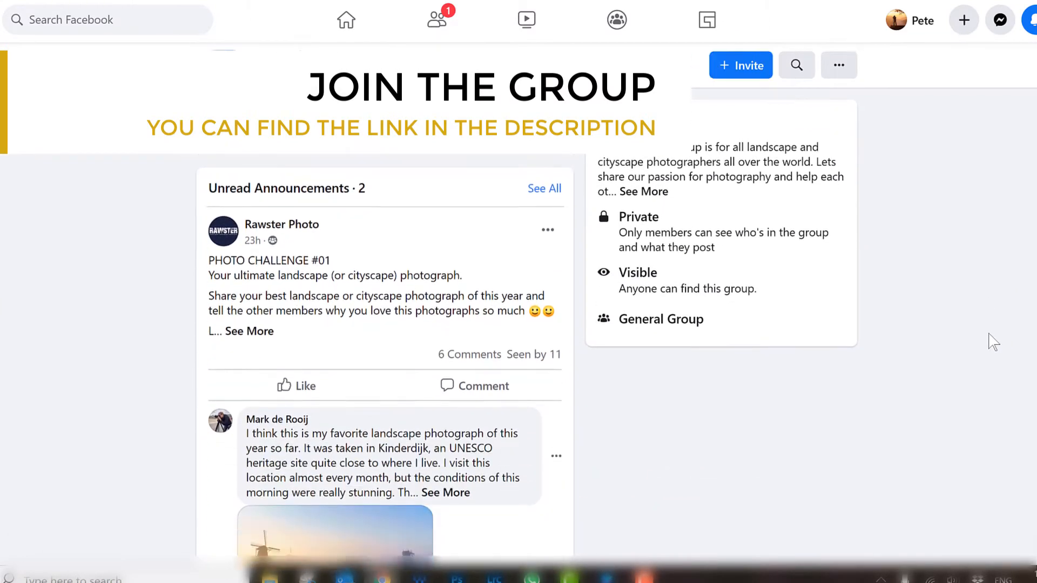
scroll(994, 342, down, 6)
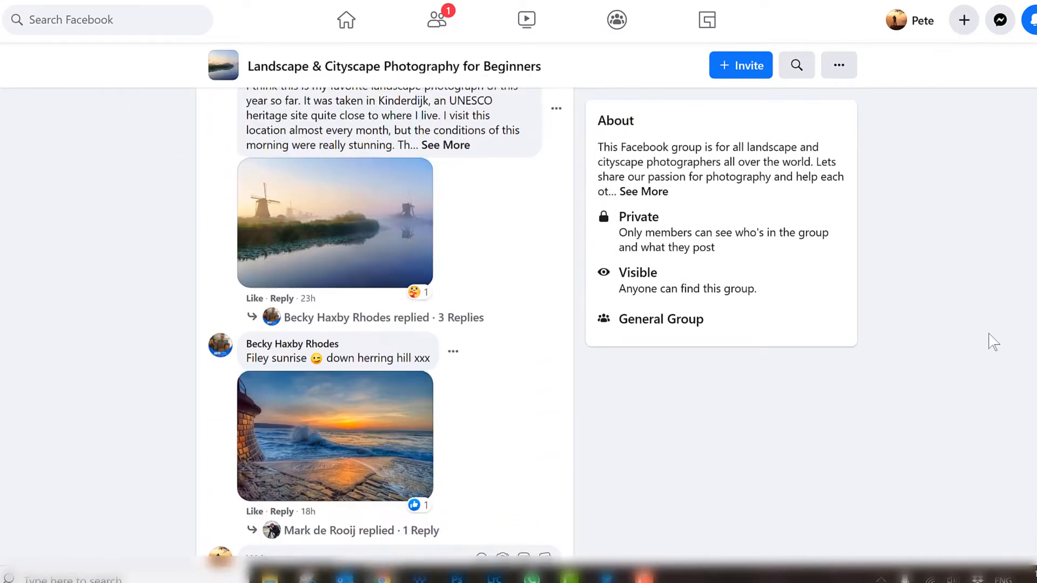
scroll(994, 342, down, 1)
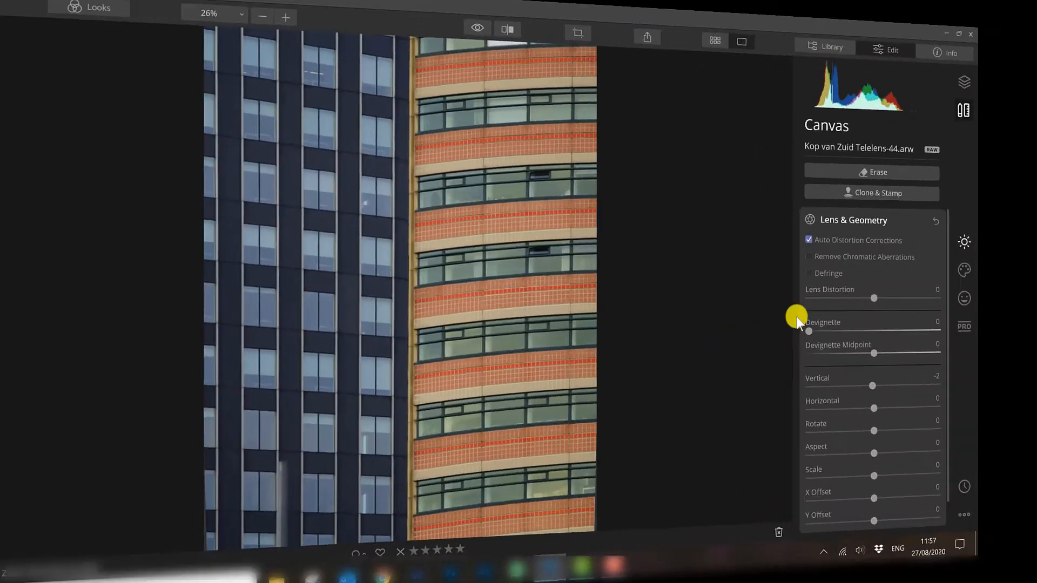
- Start Crop & Rotate on the building photo, try the transposed format, and set the aspect ratio to 4:5
scroll(804, 340, down, 1)
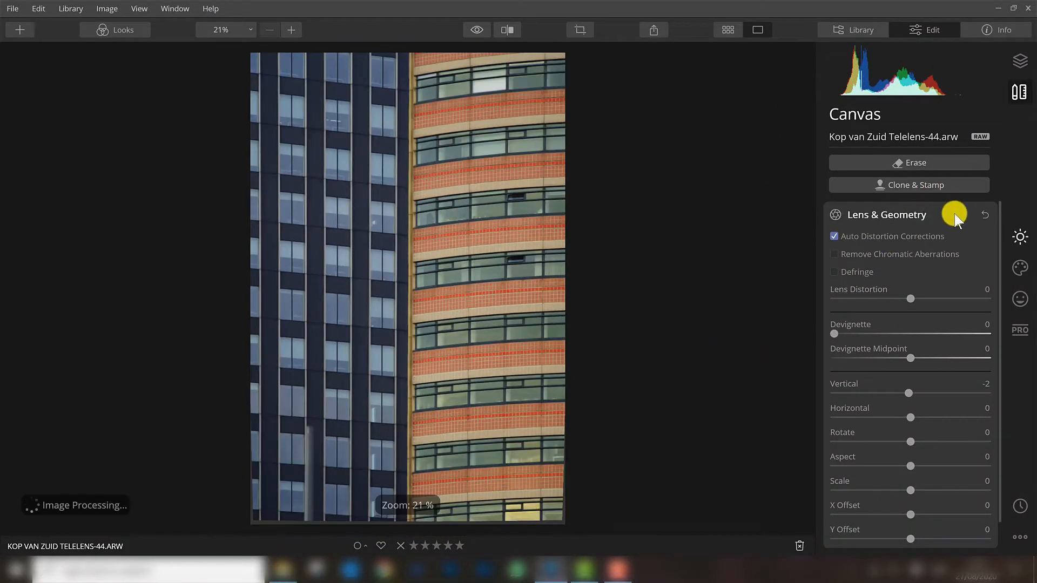
click(952, 214)
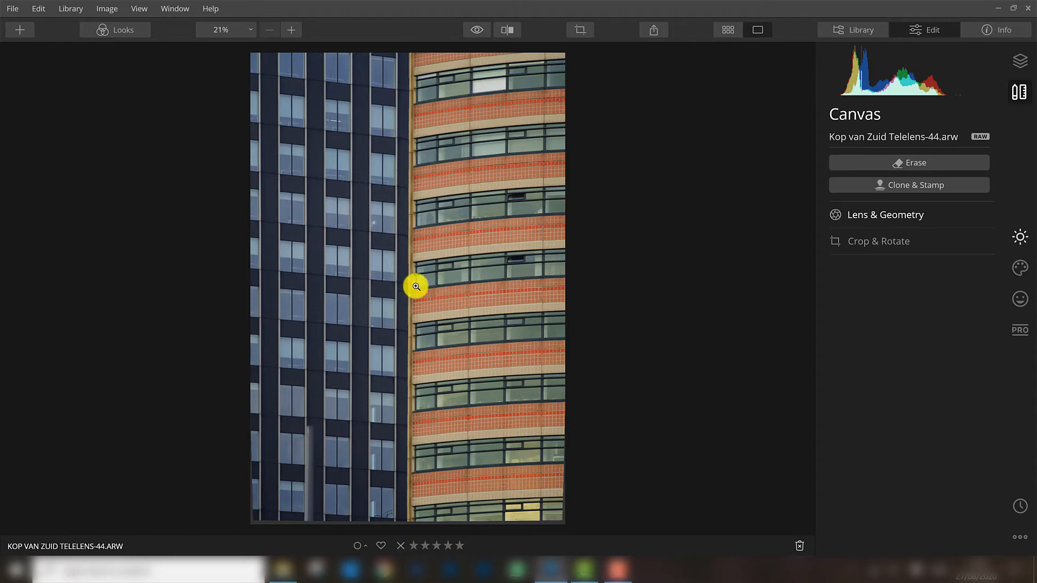
click(879, 242)
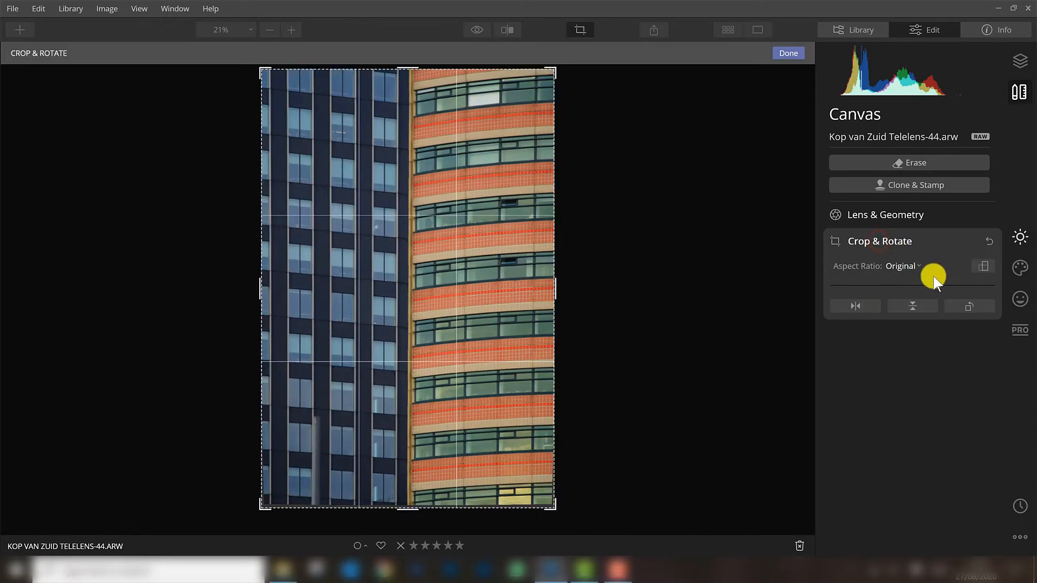
click(984, 267)
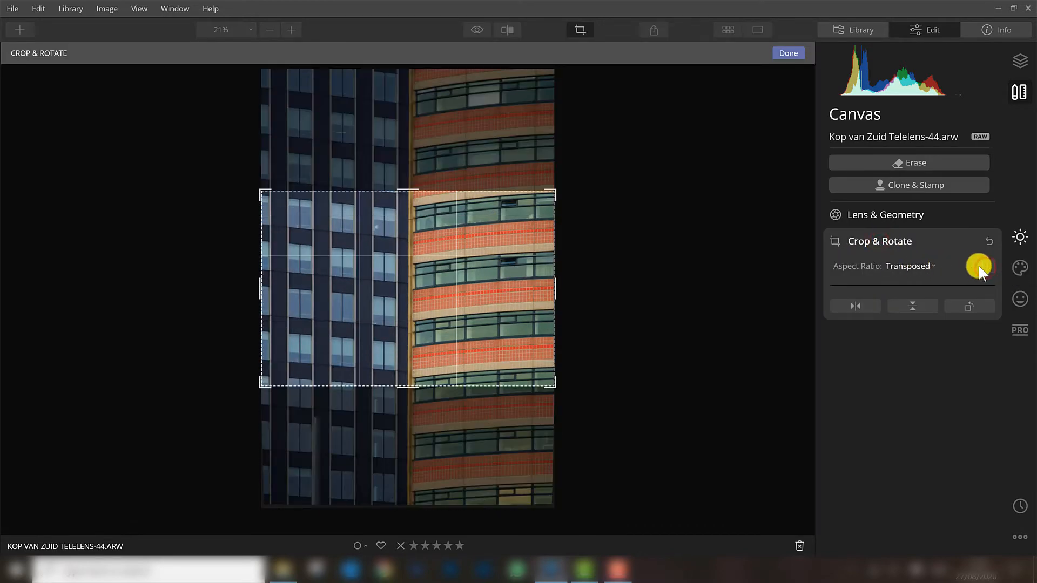
click(915, 266)
click(982, 264)
click(918, 266)
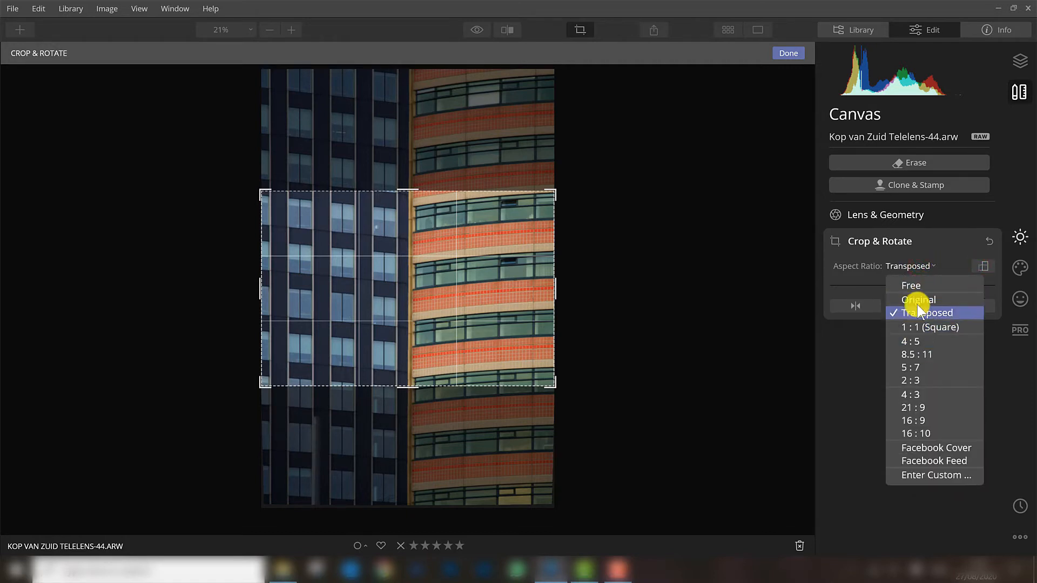
click(917, 300)
click(905, 264)
click(913, 341)
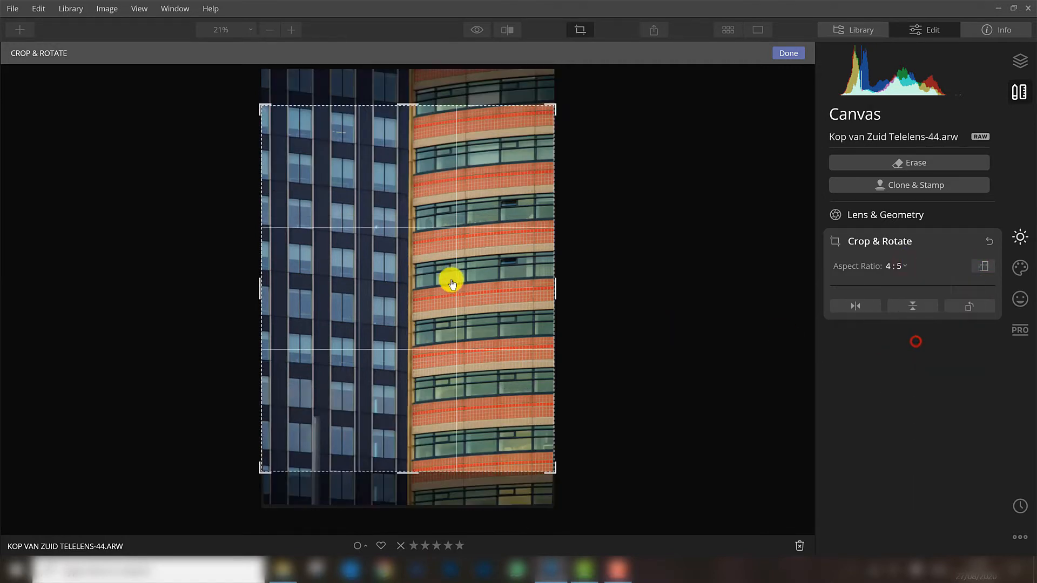
- Frame the 4:5 crop on the upper part of the facades at about 5032 × 6290 pixels and apply it
drag(436, 289, 440, 324)
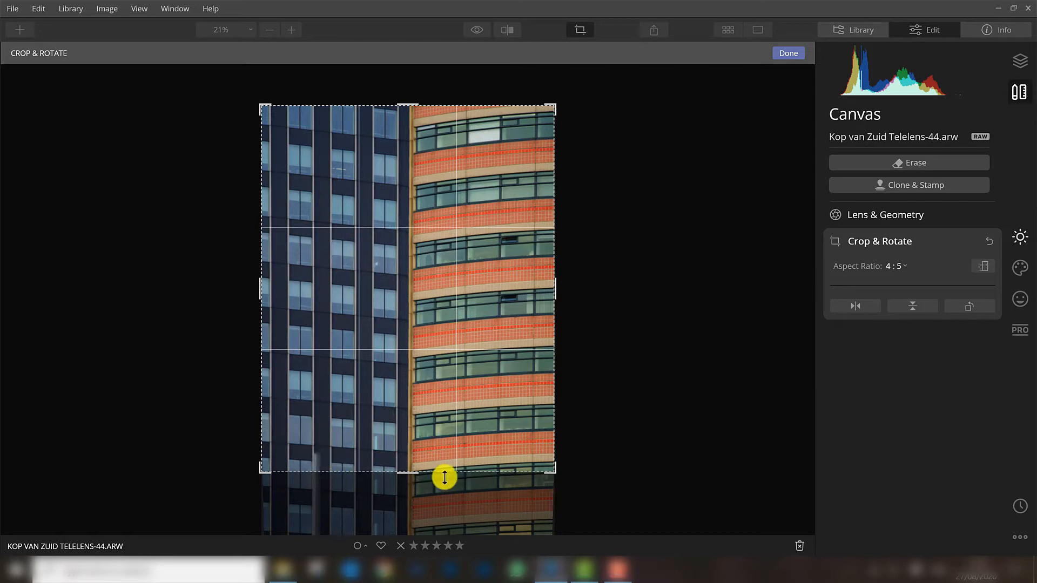
drag(415, 472, 415, 462)
mouse_move(408, 413)
mouse_down()
mouse_move(398, 412)
mouse_move(414, 420)
mouse_up()
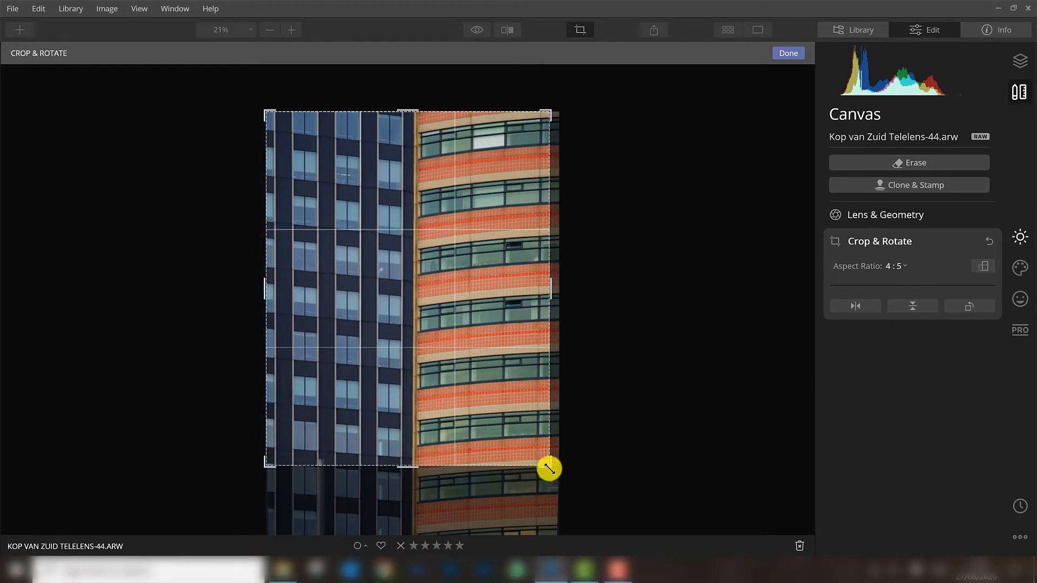
drag(549, 468, 549, 468)
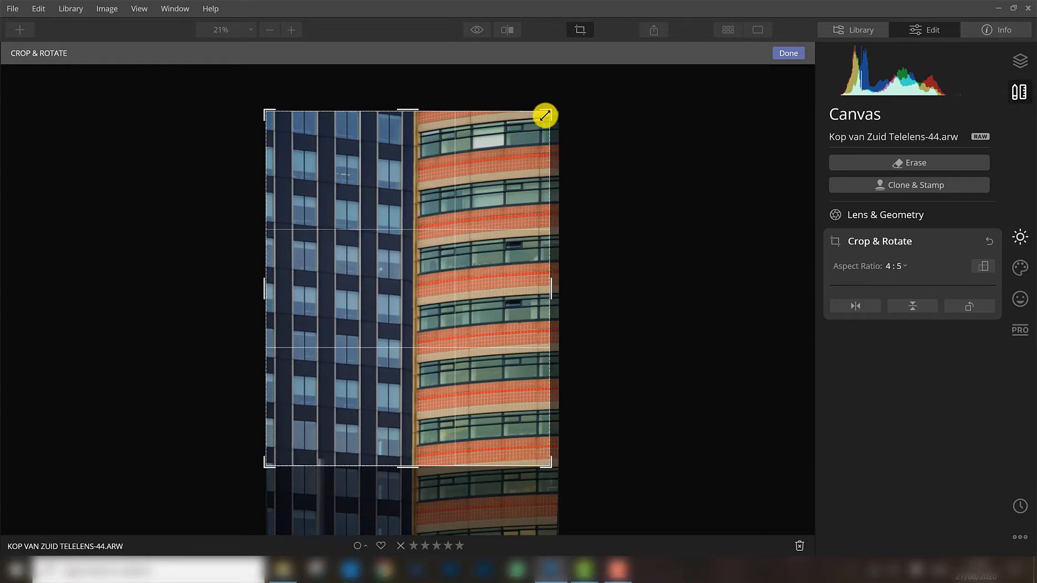
drag(523, 135, 521, 138)
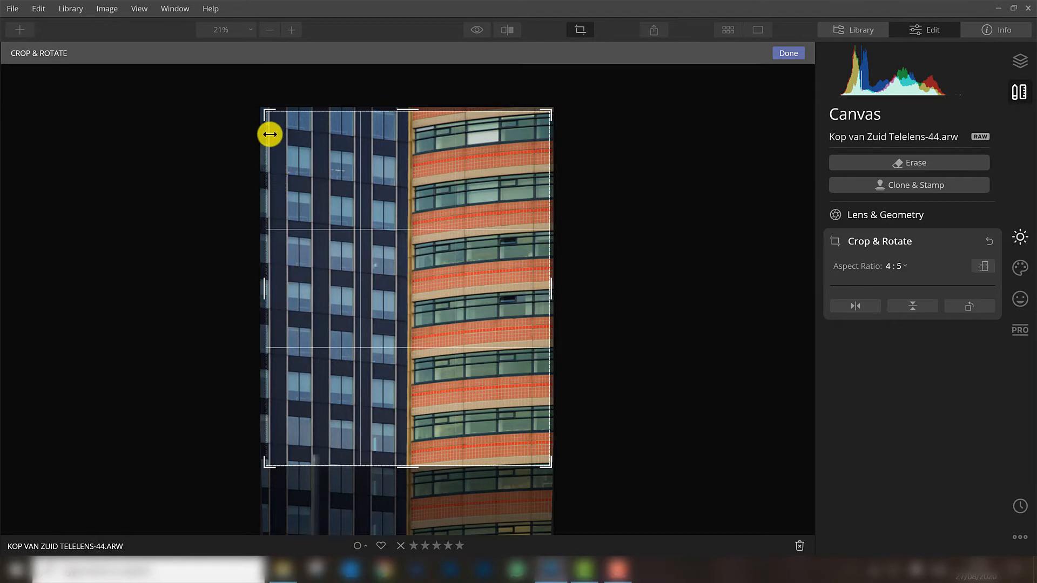
drag(267, 465, 260, 470)
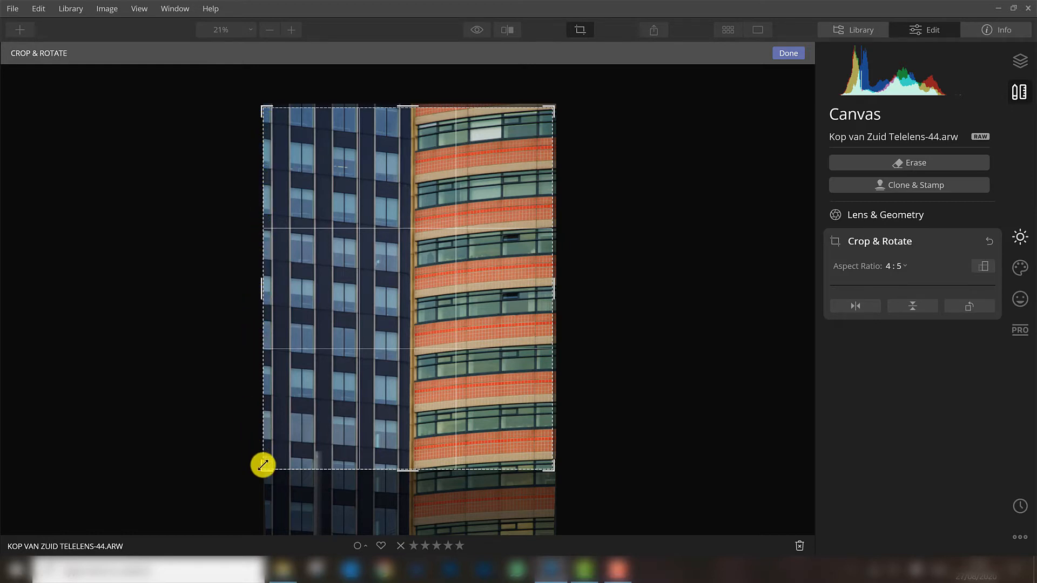
drag(263, 465, 269, 459)
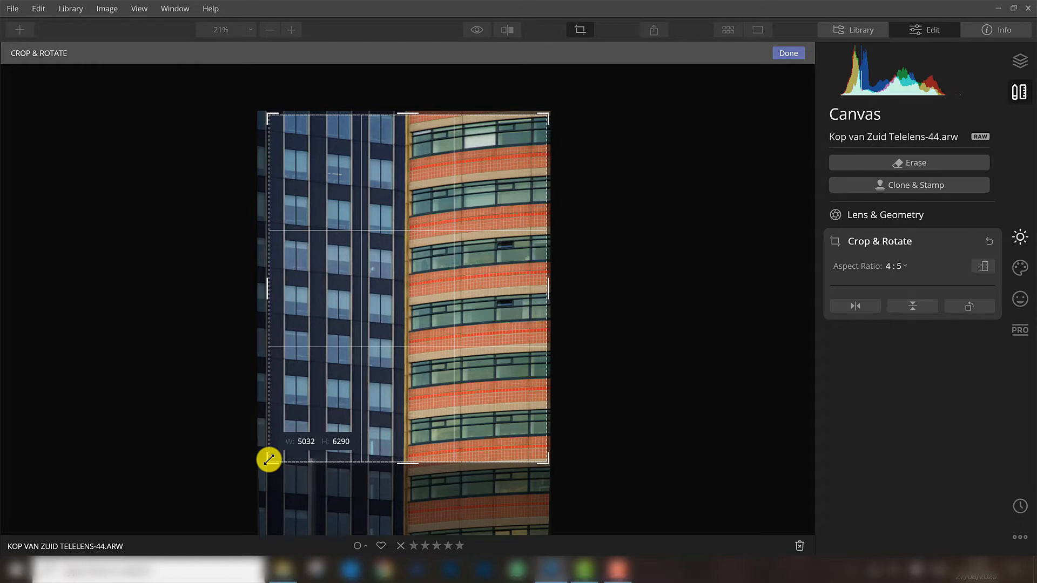
drag(269, 460, 269, 459)
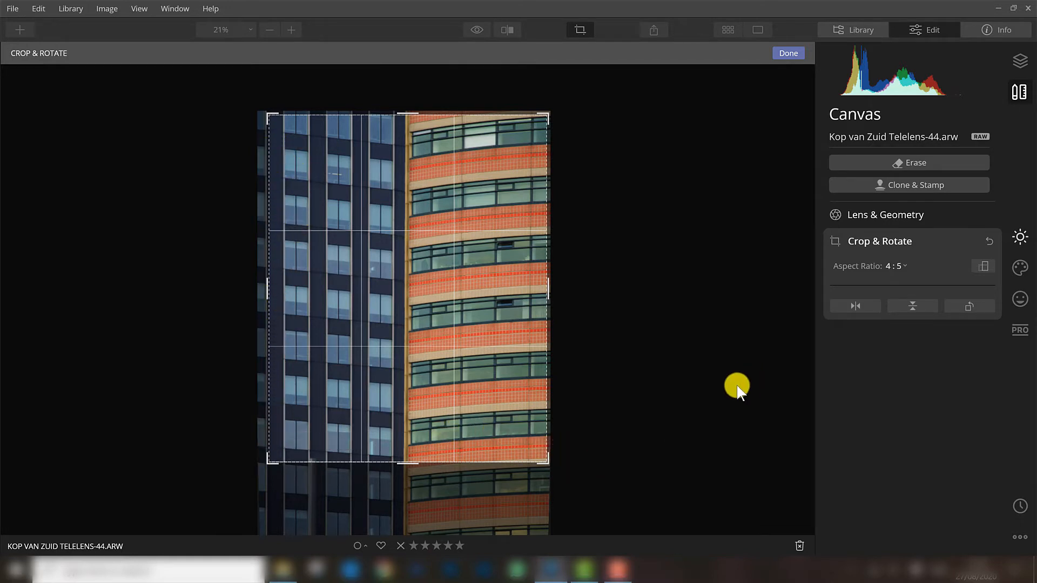
click(784, 52)
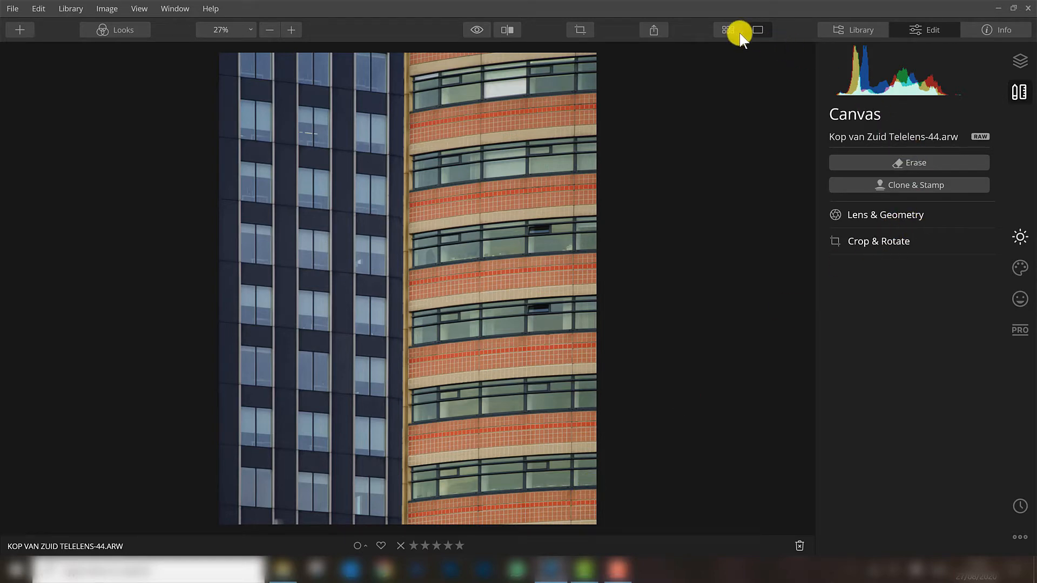
- Reopen Crop & Rotate on the building photo, set the aspect ratio to 4:5, and reposition the photo within the frame
click(889, 241)
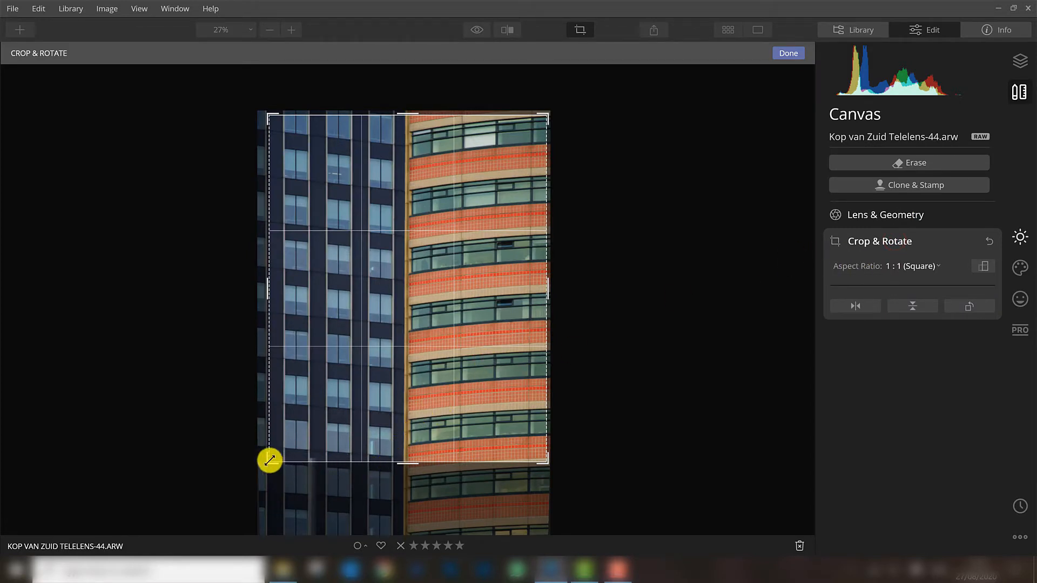
drag(268, 460, 267, 470)
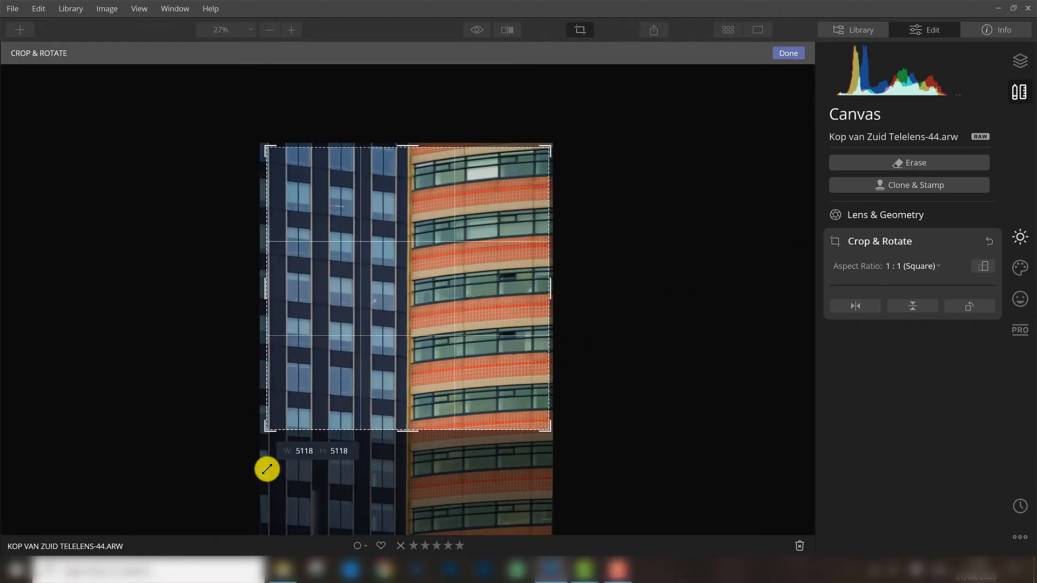
click(907, 266)
click(909, 338)
drag(433, 282, 434, 367)
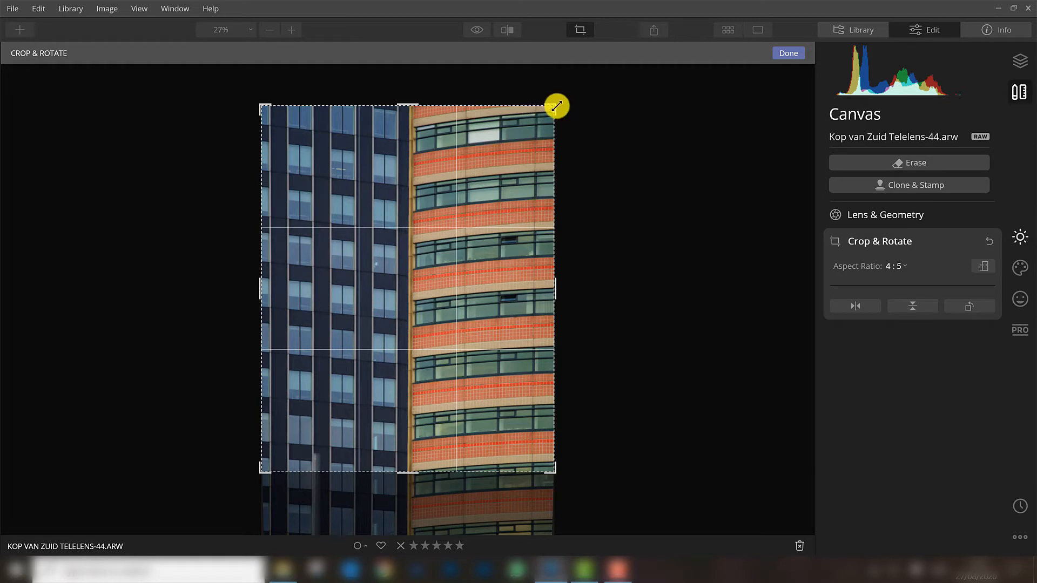
- Tighten the 4:5 crop to trim the outer strip of the dark facade and the lower floors, and apply it
drag(556, 107, 548, 107)
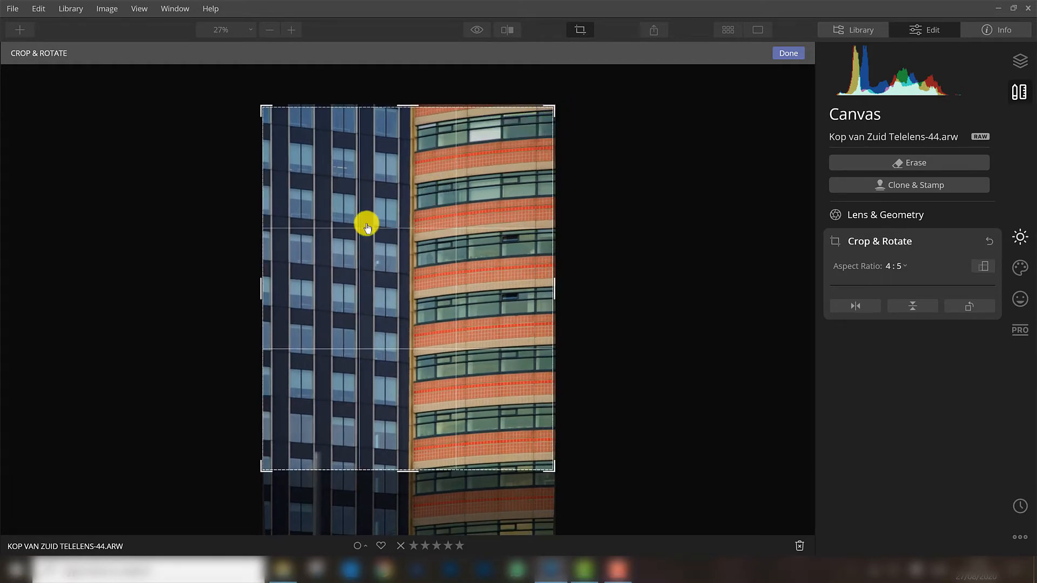
drag(264, 472, 281, 448)
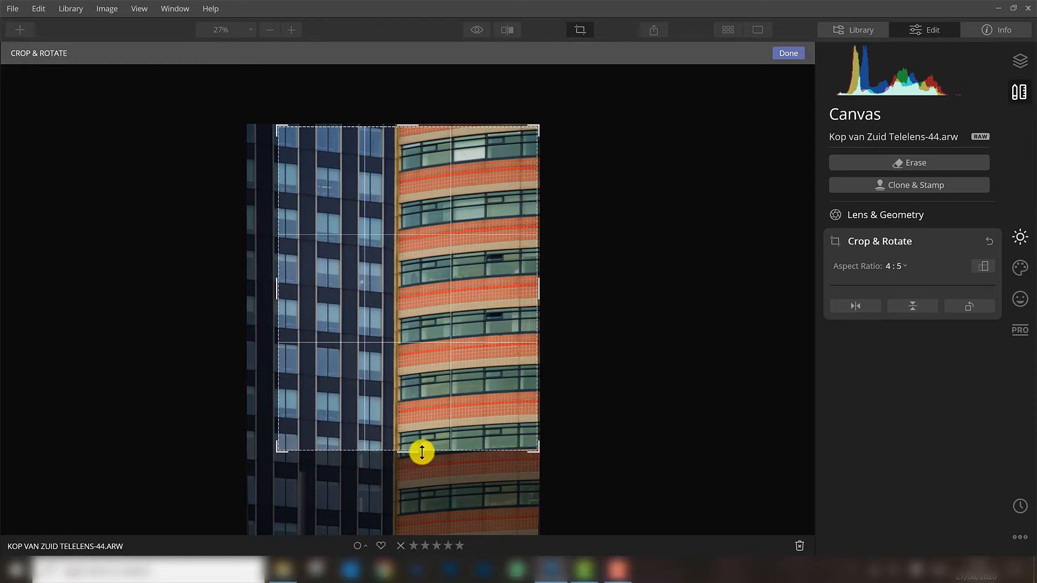
drag(278, 447, 275, 453)
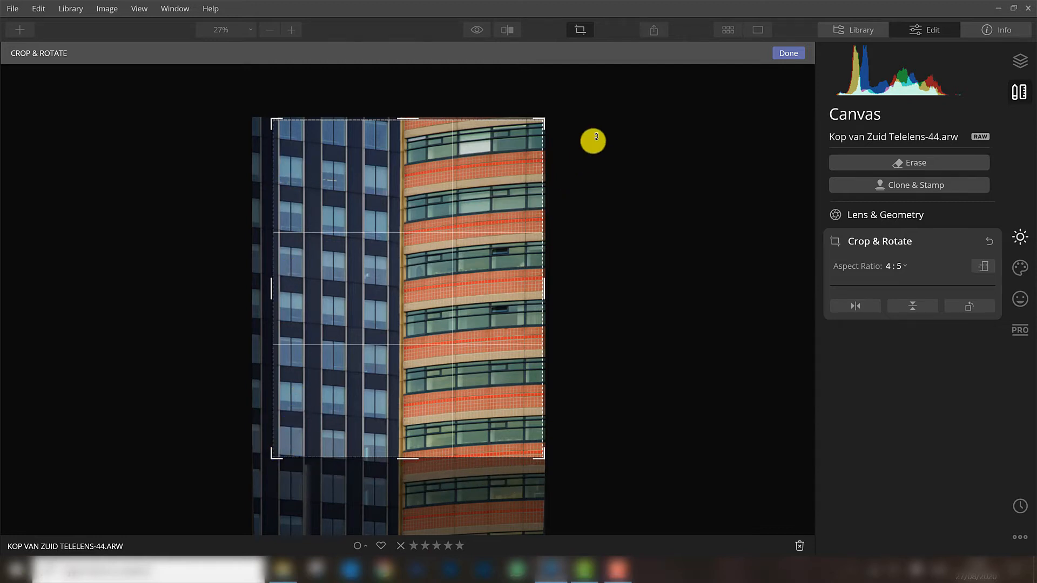
click(789, 53)
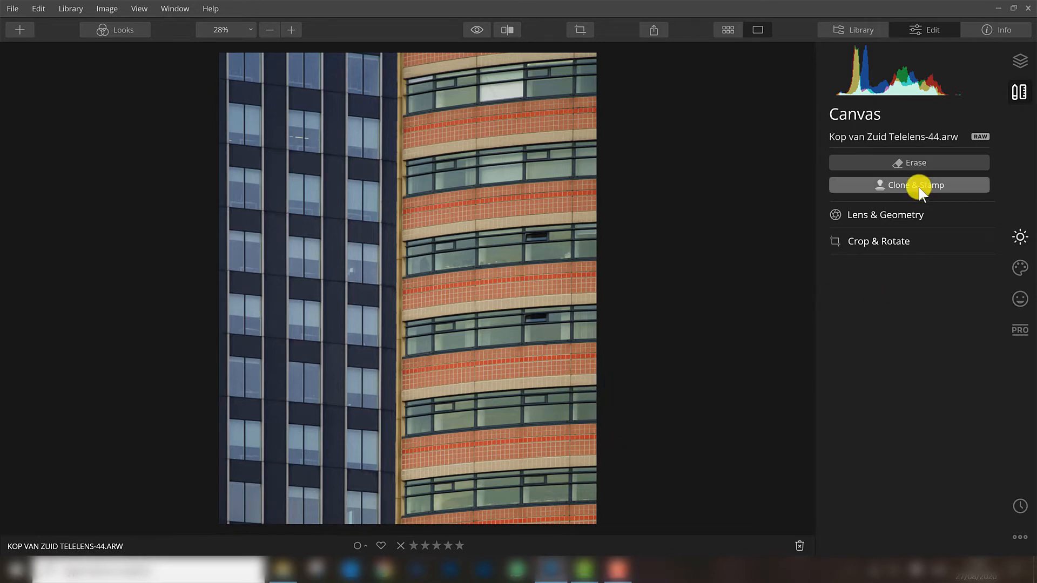
- Set AI Accent to 38 in the AI Enhance adjustment of the Essentials
click(1020, 235)
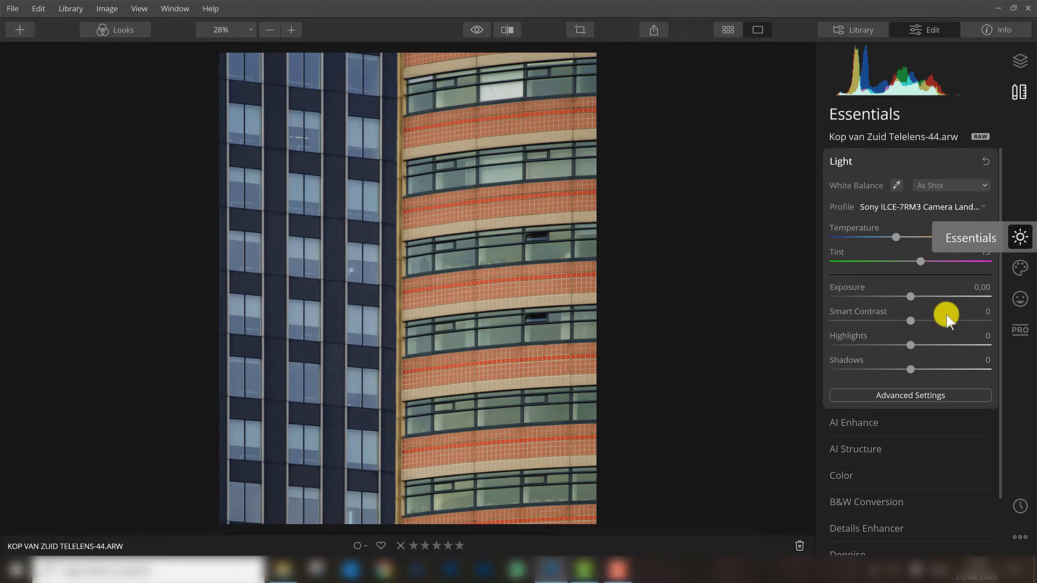
click(858, 424)
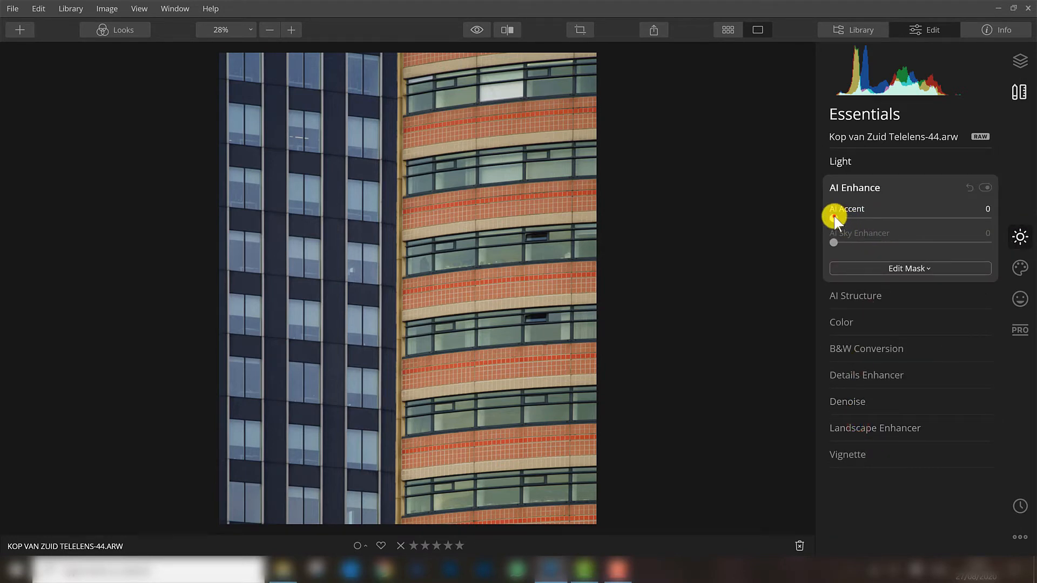
drag(835, 218, 897, 218)
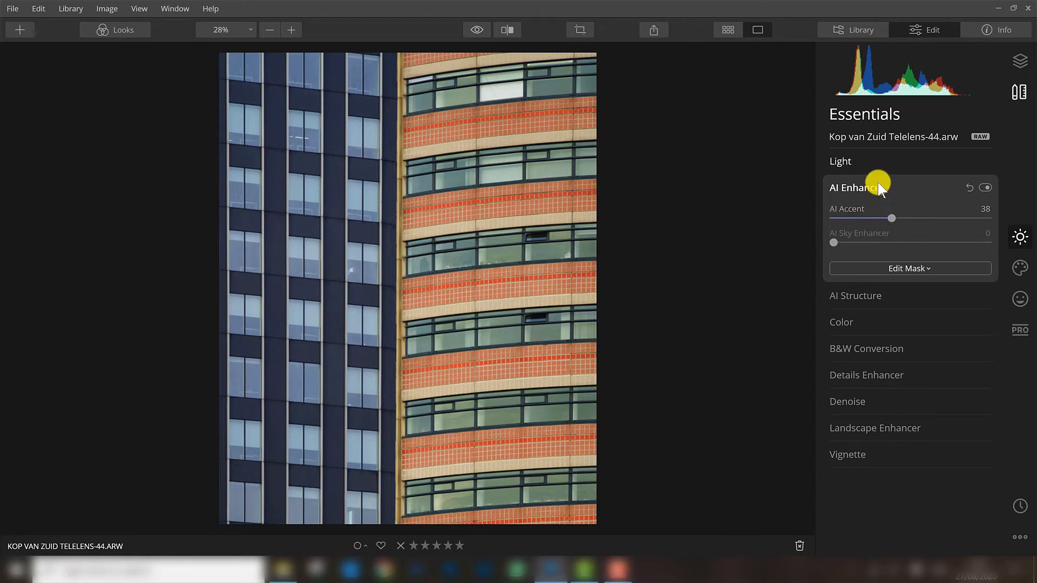
- Set Smart Contrast to 19 and Shadows to 6 in the Light adjustment
click(860, 161)
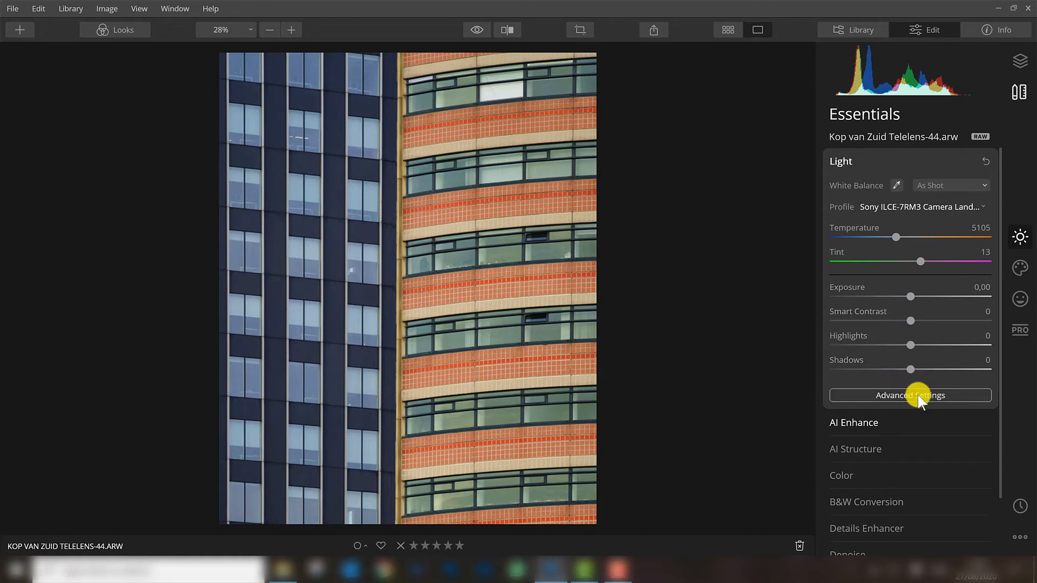
drag(910, 320, 928, 321)
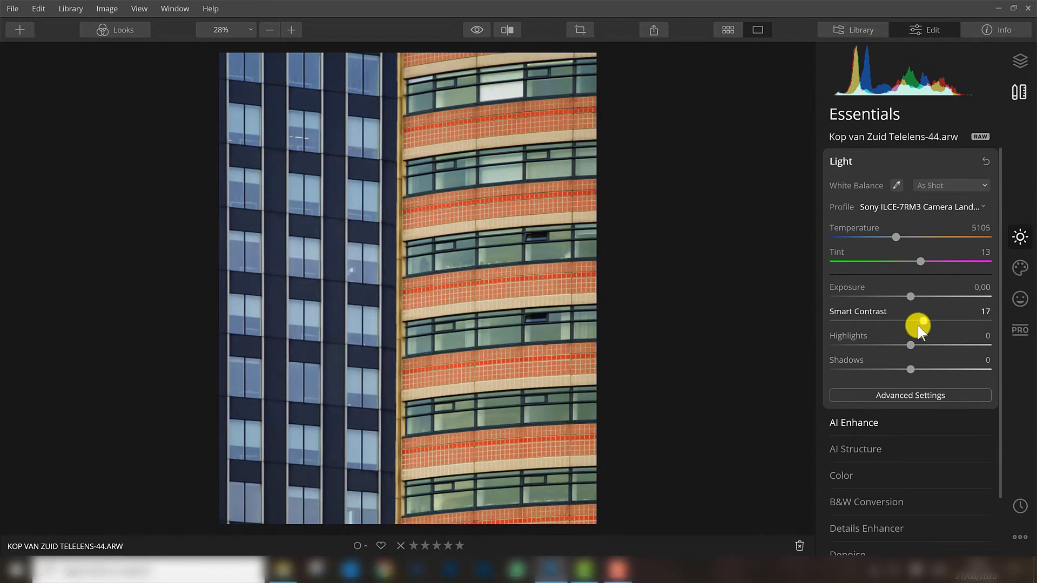
scroll(518, 152, down, 1)
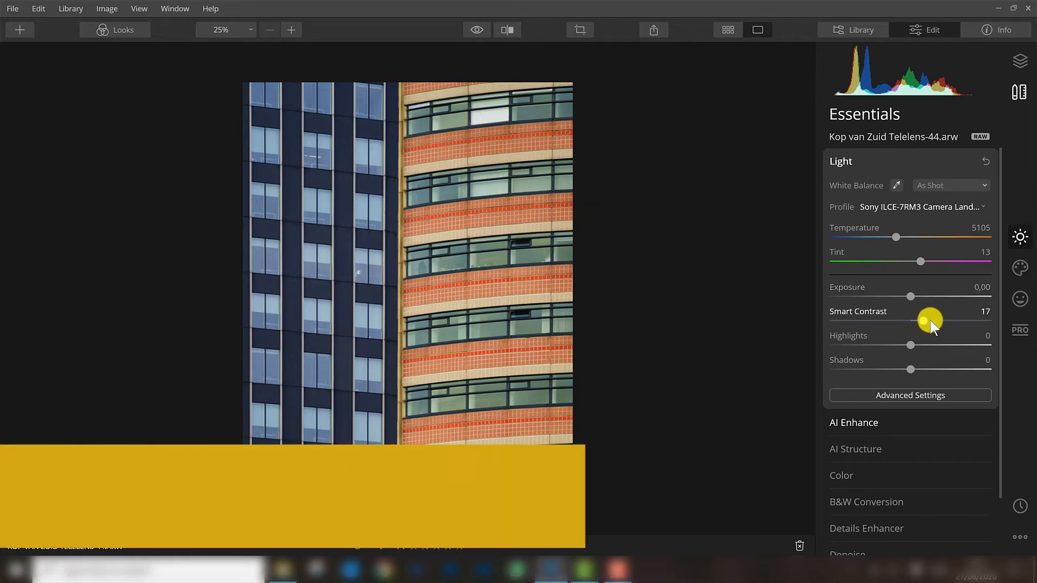
drag(925, 321, 928, 321)
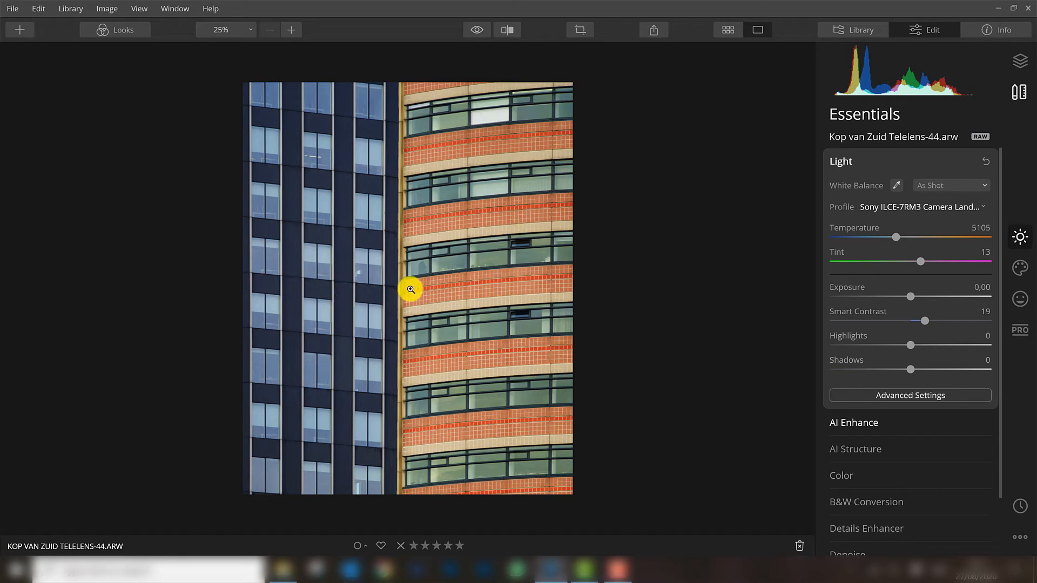
click(910, 395)
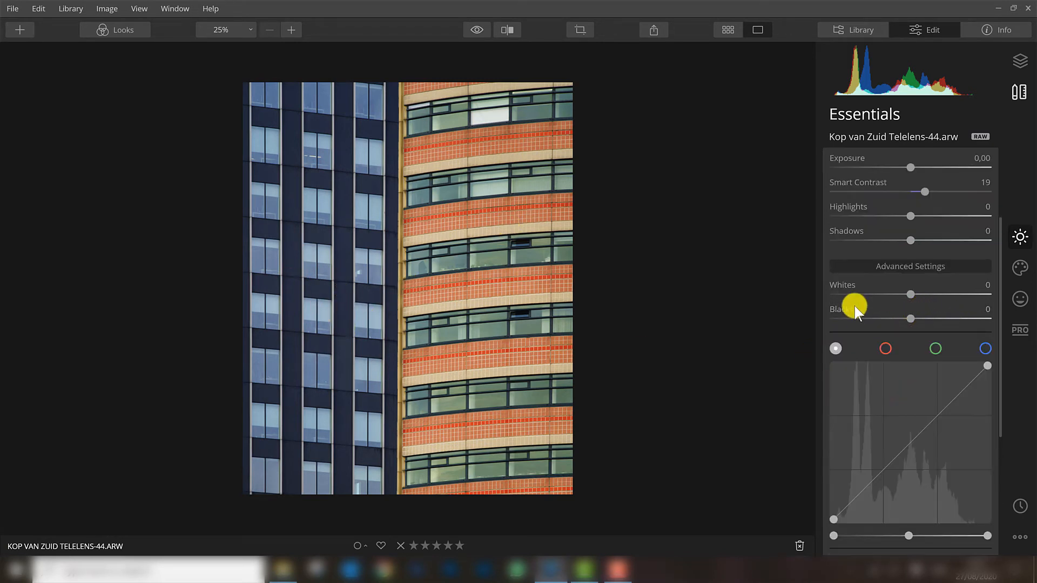
drag(923, 239, 914, 243)
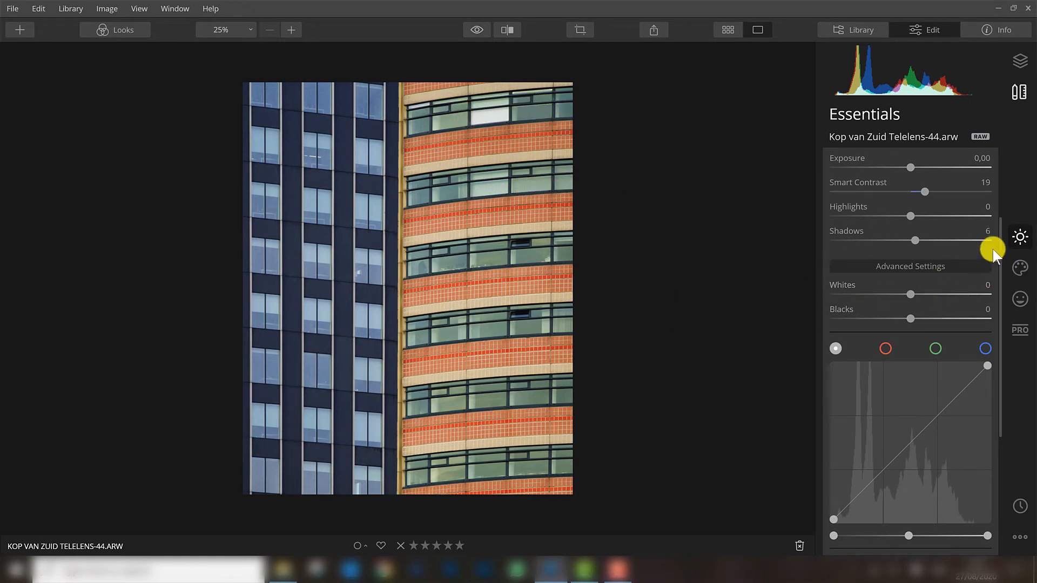
- Set the overall Saturation to -5 in the Color adjustment and try out Remove Color Cast
drag(1001, 242, 1004, 178)
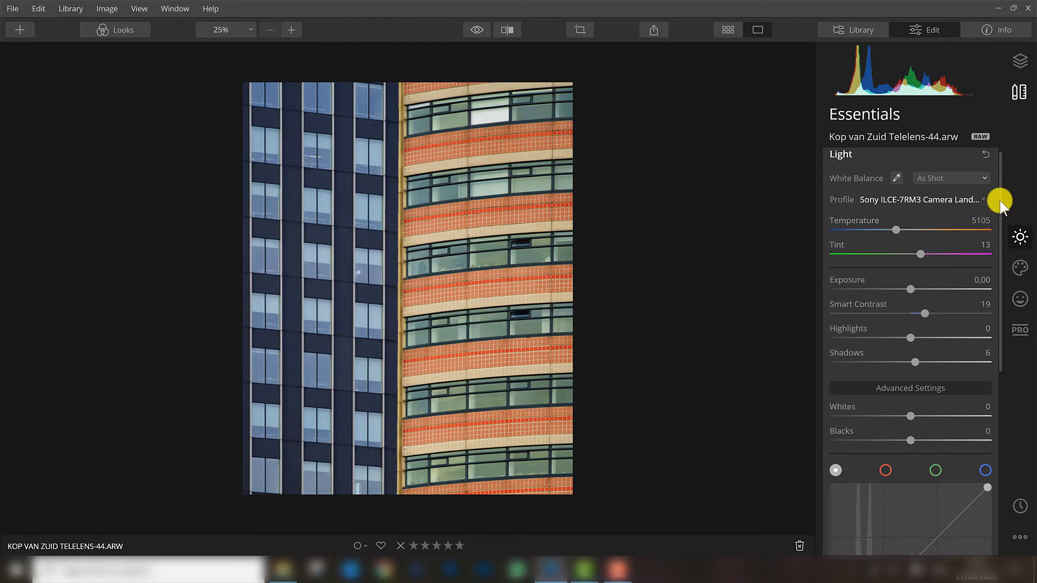
drag(1000, 201, 1014, 351)
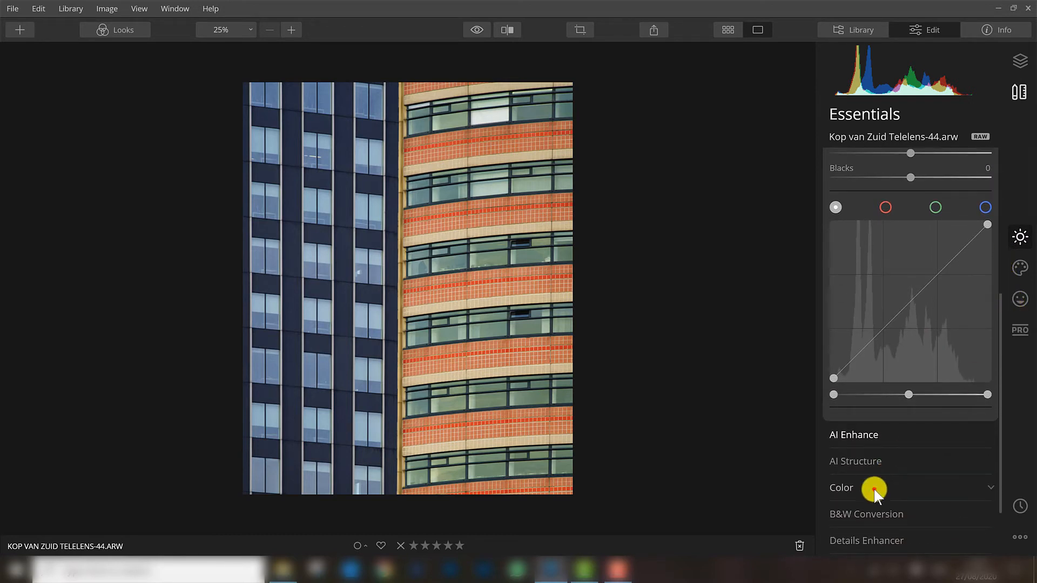
click(873, 488)
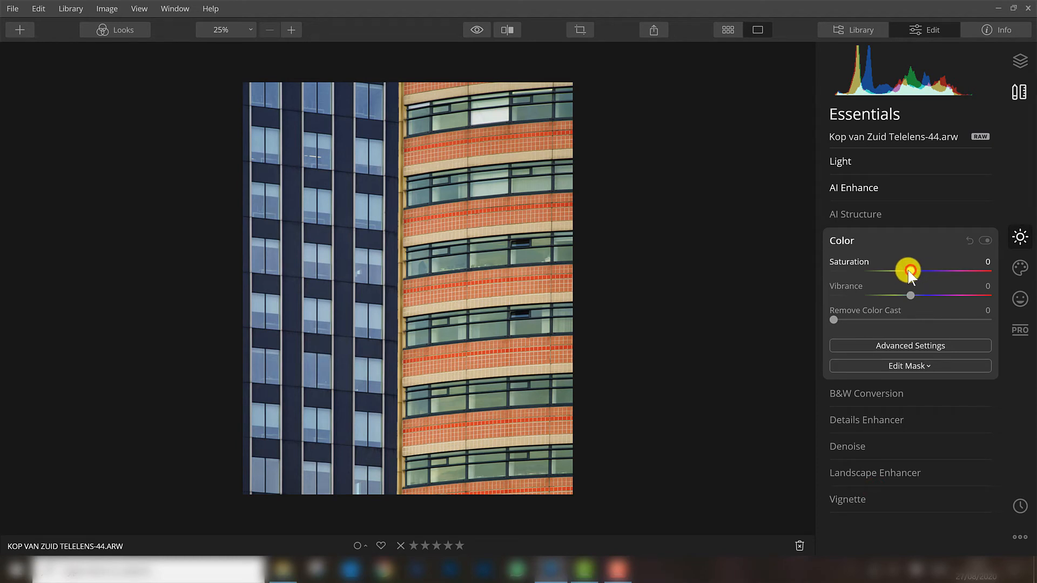
mouse_move(910, 270)
mouse_down()
mouse_move(934, 273)
mouse_move(912, 277)
mouse_up()
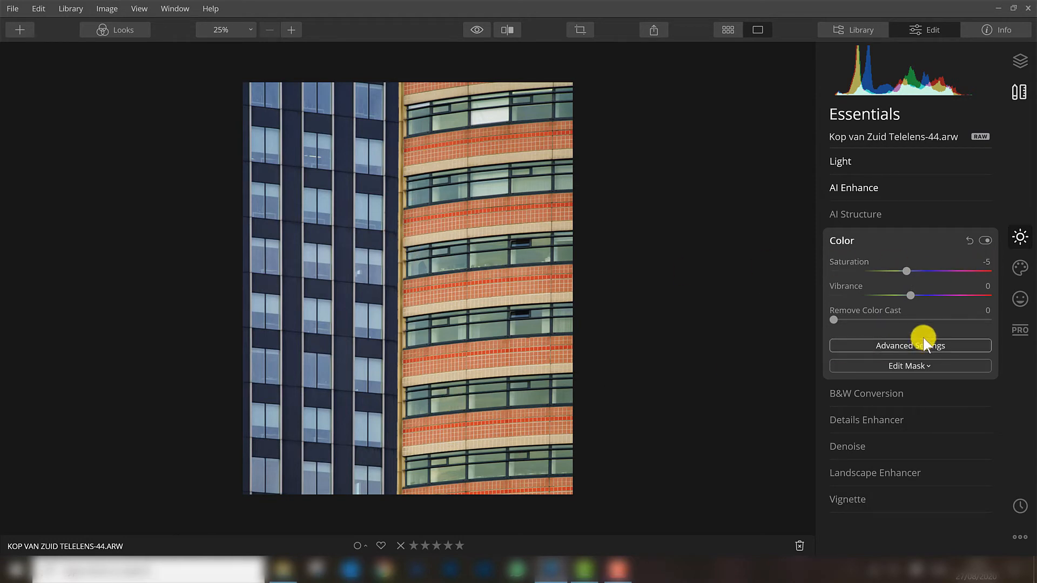
drag(834, 320, 898, 327)
drag(827, 318, 849, 325)
- Adjust the luminance of the reds and set the luminance of the blues to 13 in the advanced Color settings
click(884, 349)
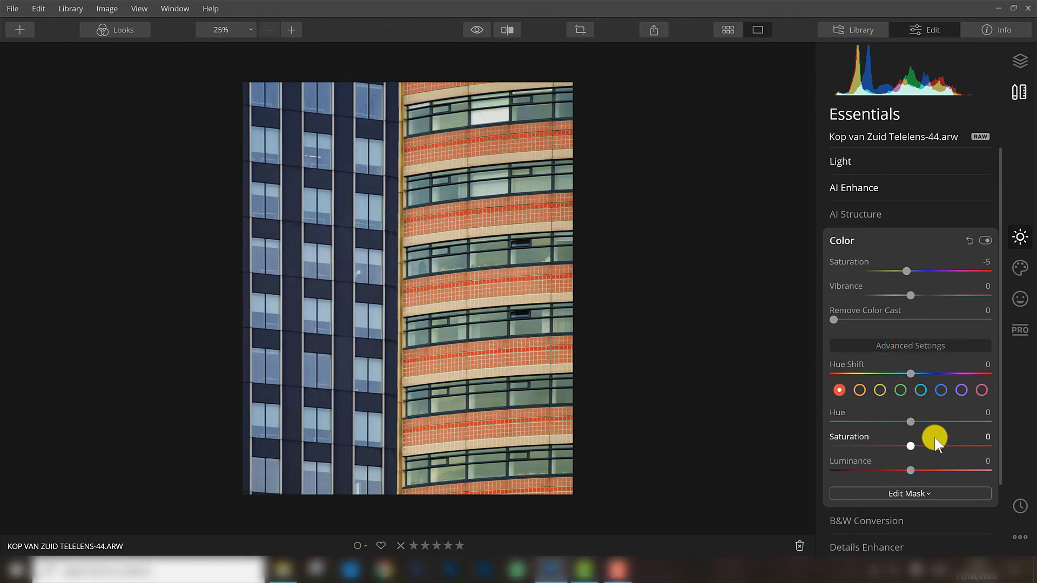
click(841, 391)
drag(900, 469, 920, 476)
click(940, 390)
click(910, 470)
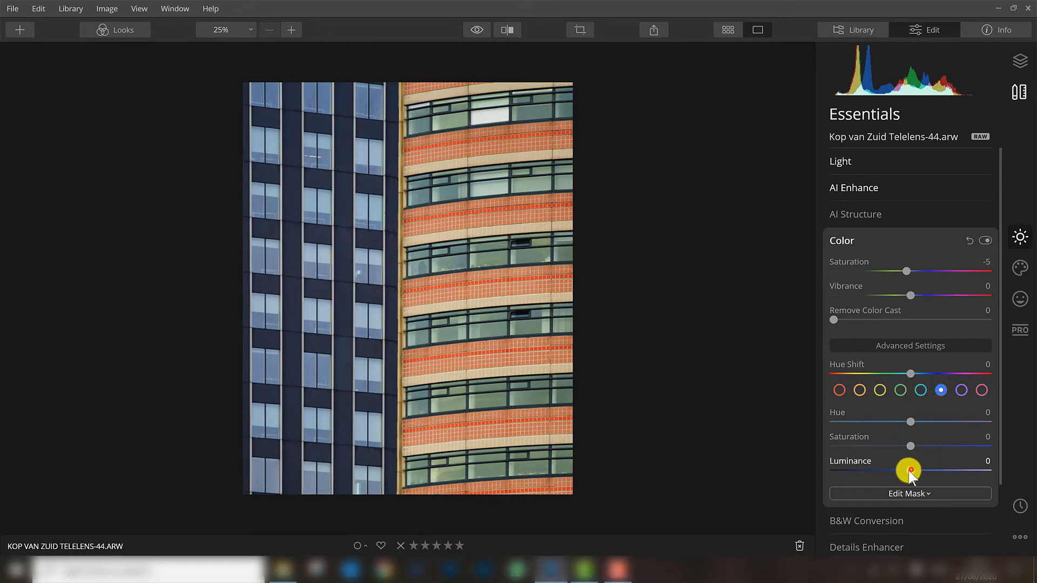
mouse_move(911, 471)
mouse_down()
mouse_move(904, 475)
mouse_move(925, 473)
mouse_up()
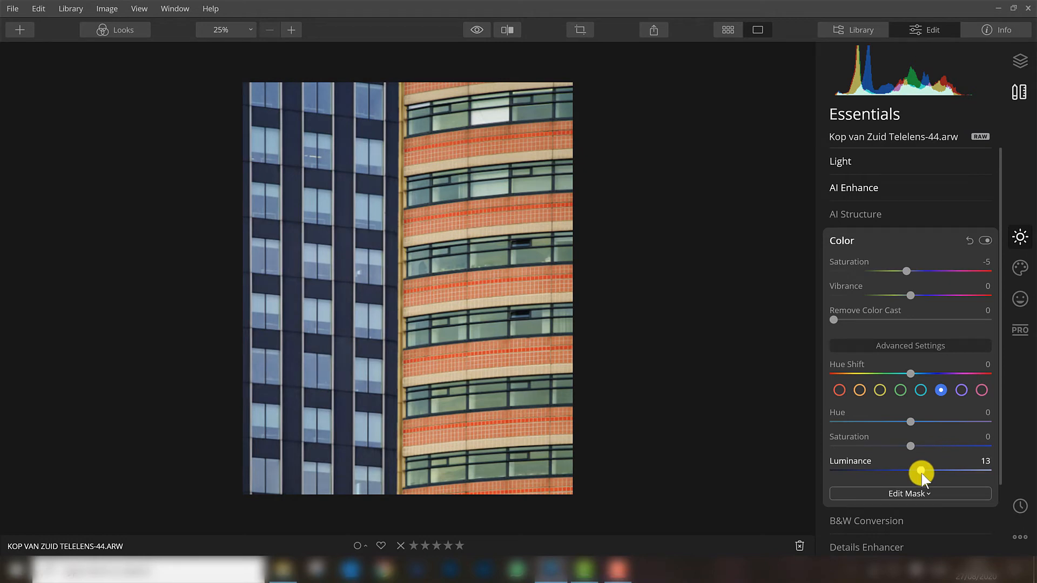
- Compare the photo with and without the Color adjustment, leave it enabled, and close its settings
click(985, 240)
click(985, 240)
click(985, 241)
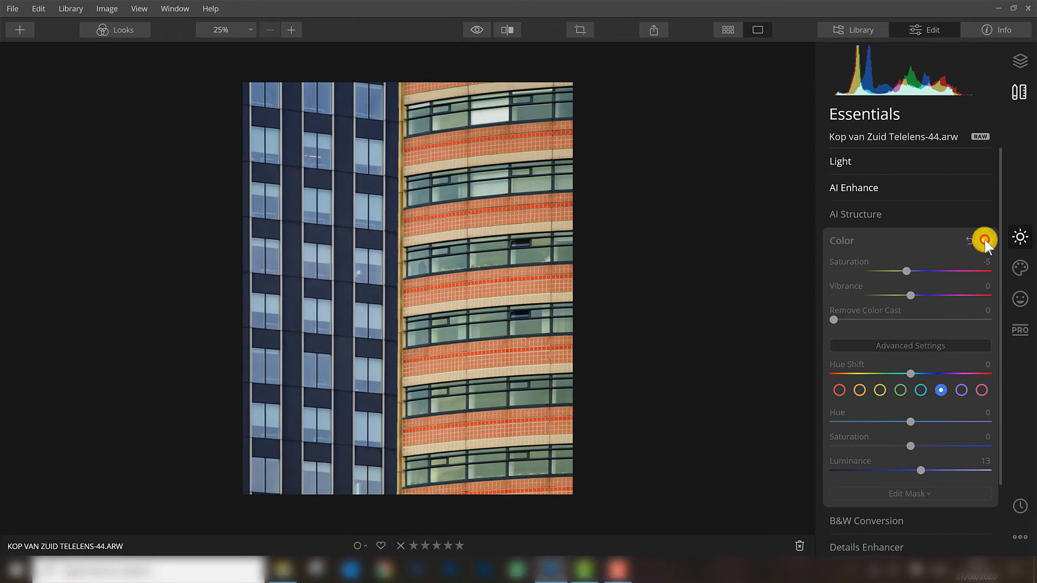
click(984, 241)
click(985, 240)
click(984, 240)
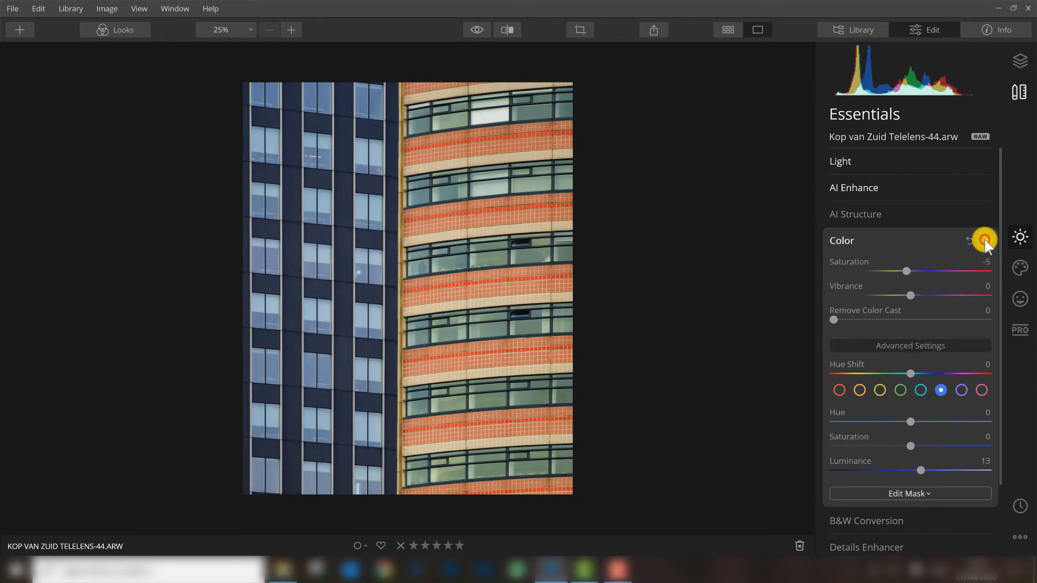
click(985, 241)
click(984, 240)
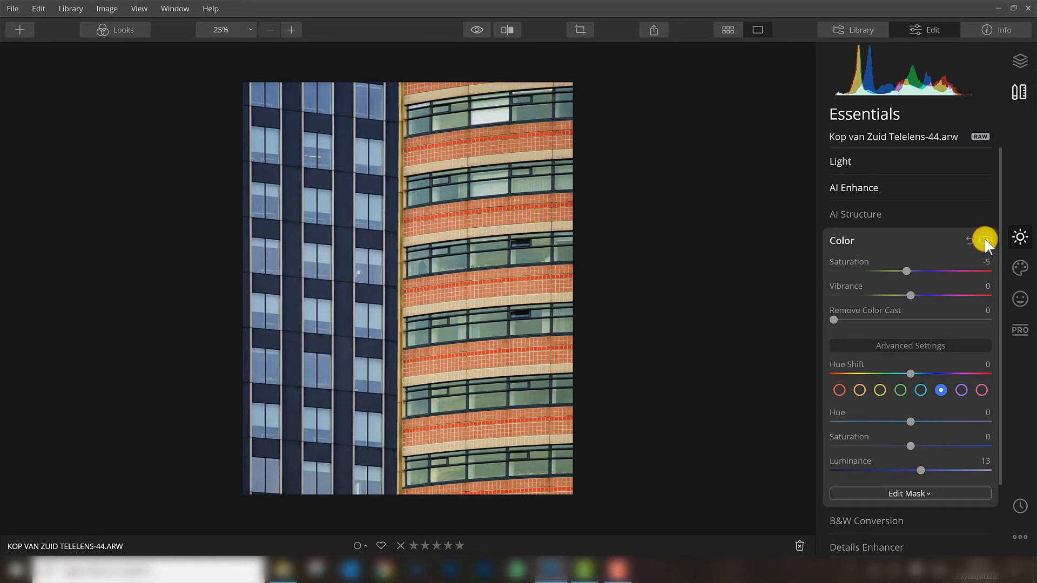
click(886, 245)
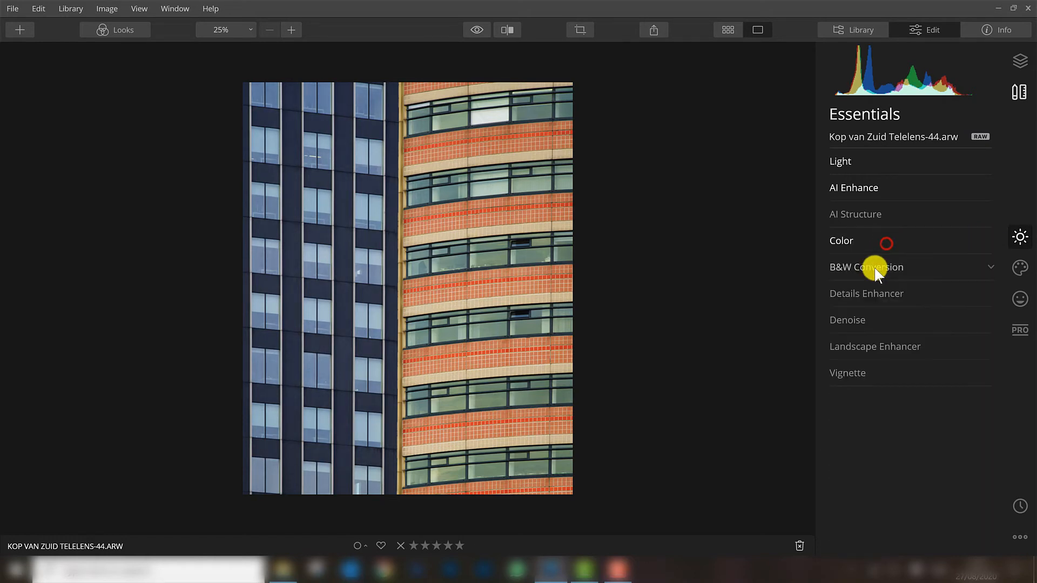
- Set the AI Structure Amount to 22
click(860, 215)
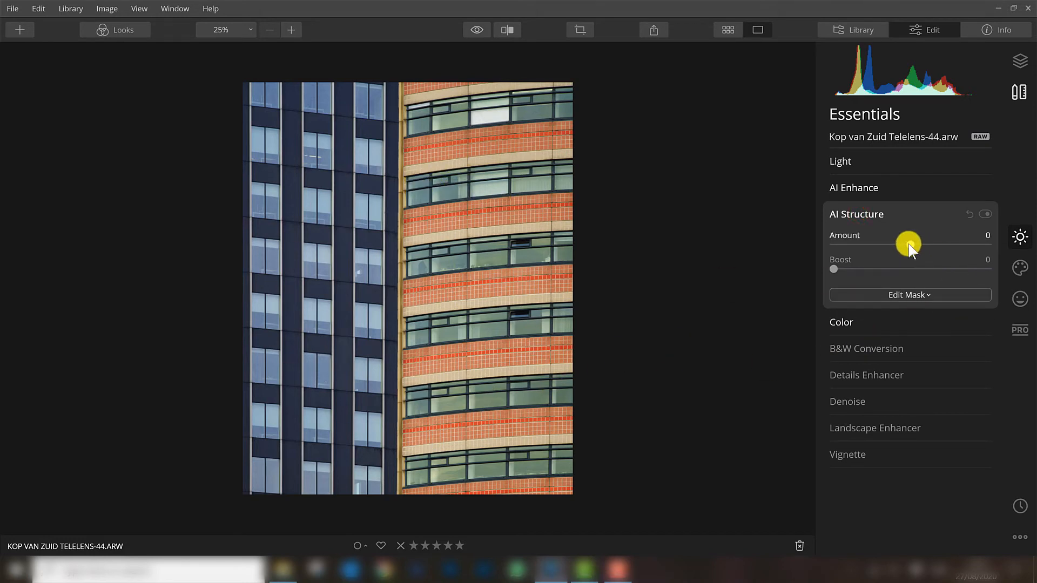
drag(909, 245, 921, 247)
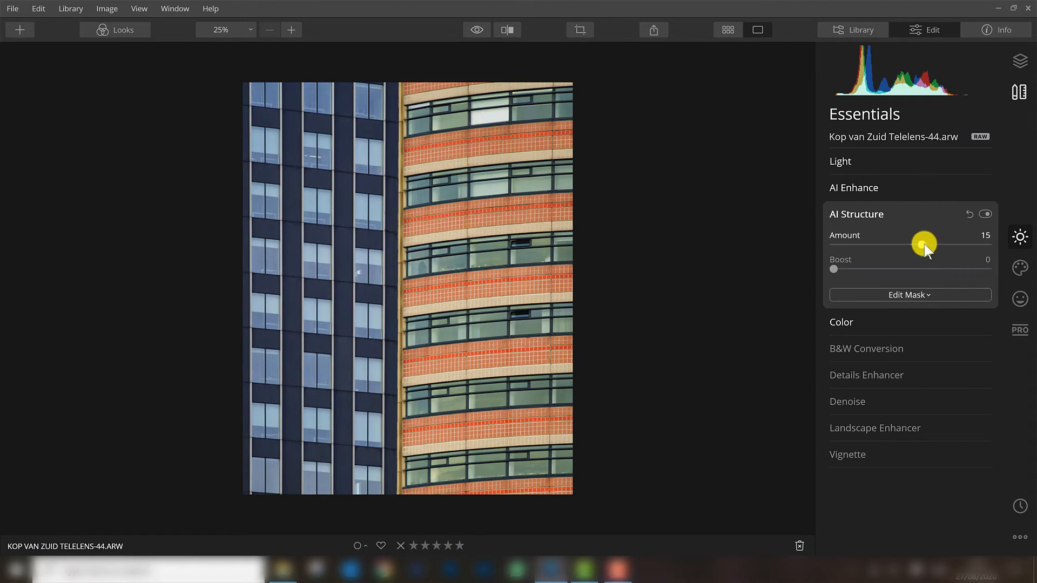
drag(925, 244, 928, 245)
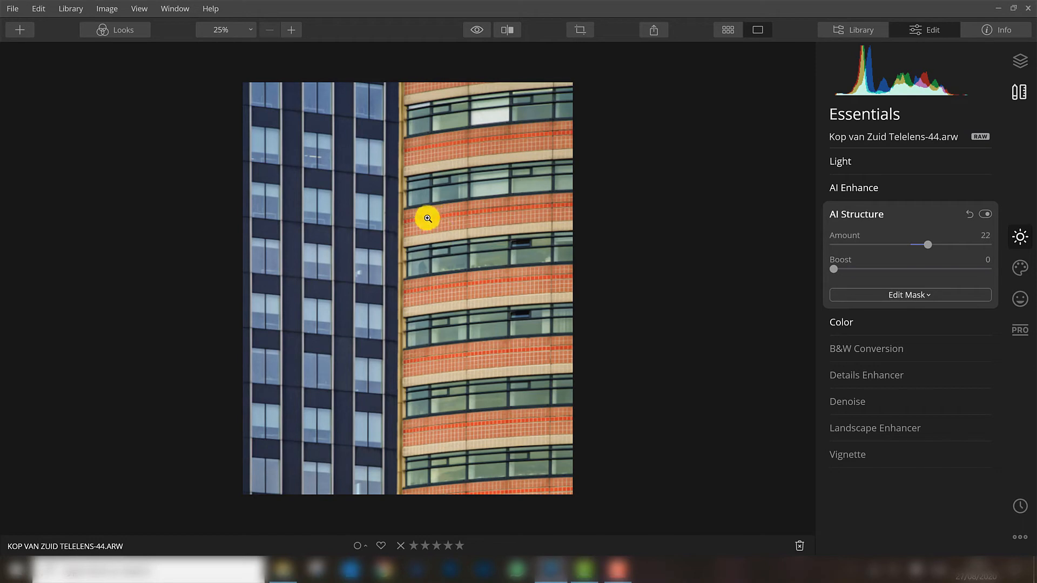
- Inspect the brick facade at 100% zoom and compare it with and without the AI Structure adjustment
click(471, 216)
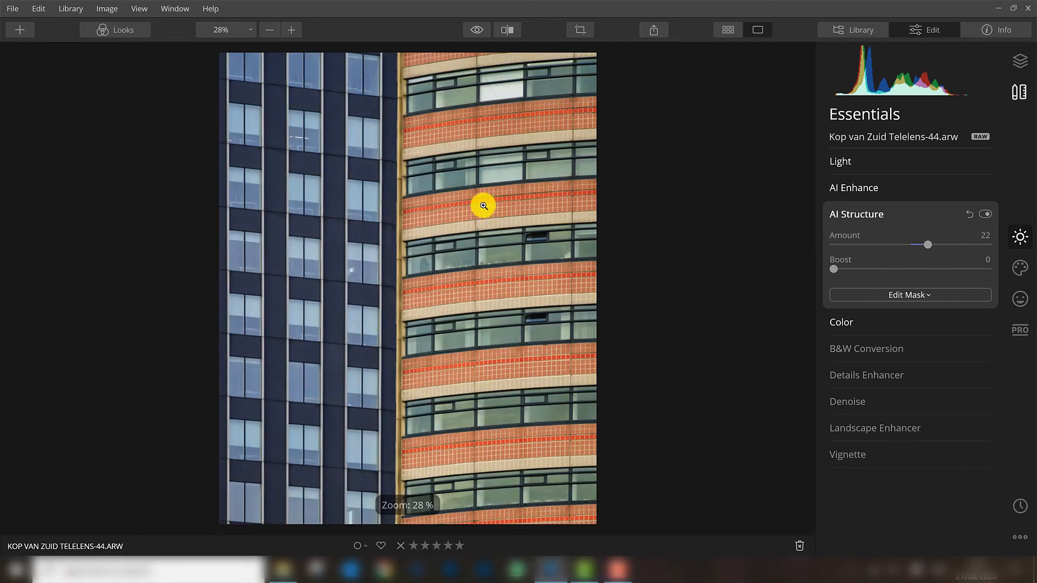
click(478, 212)
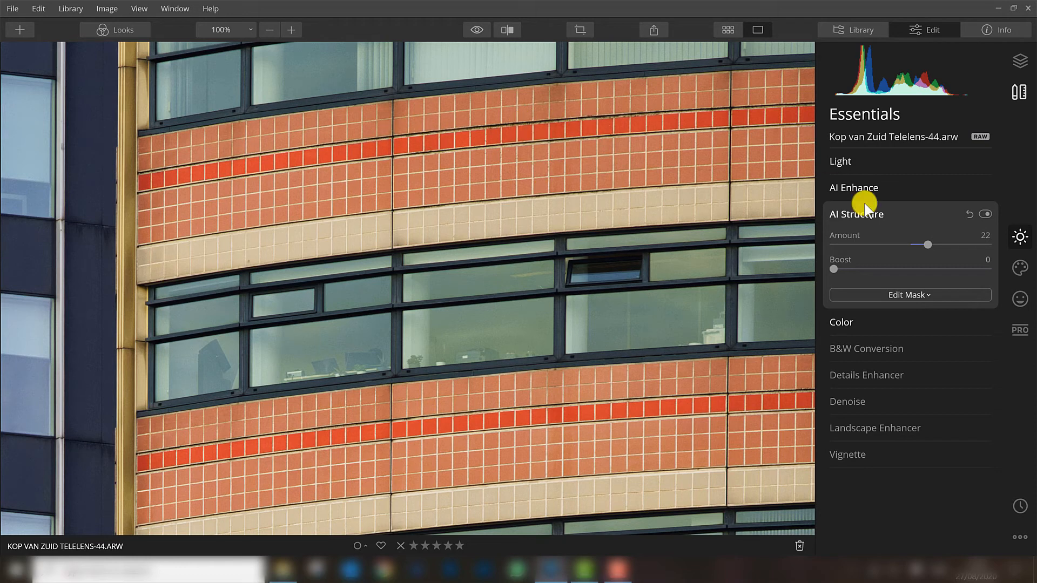
click(986, 214)
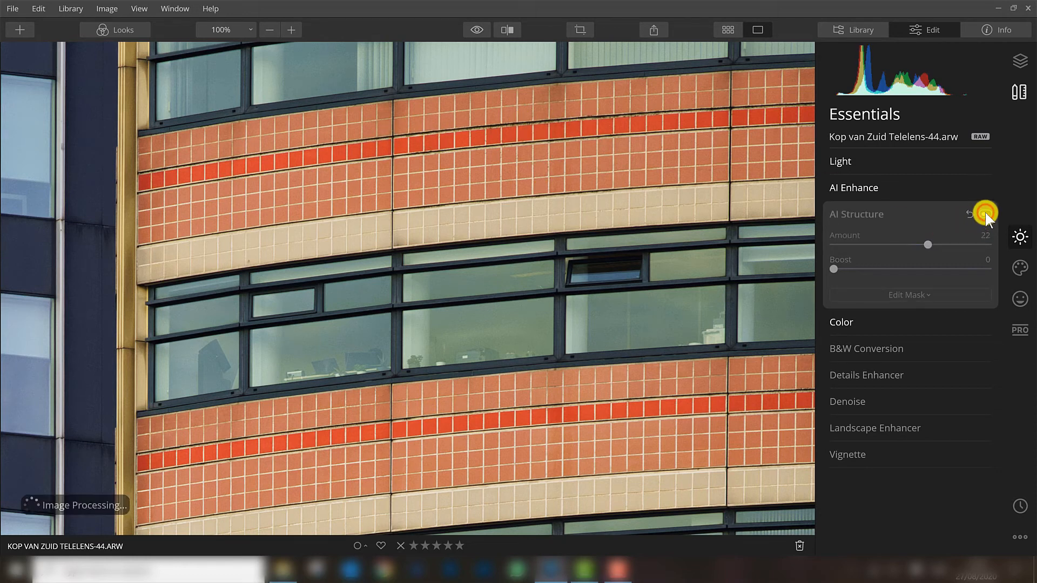
click(985, 213)
click(985, 213)
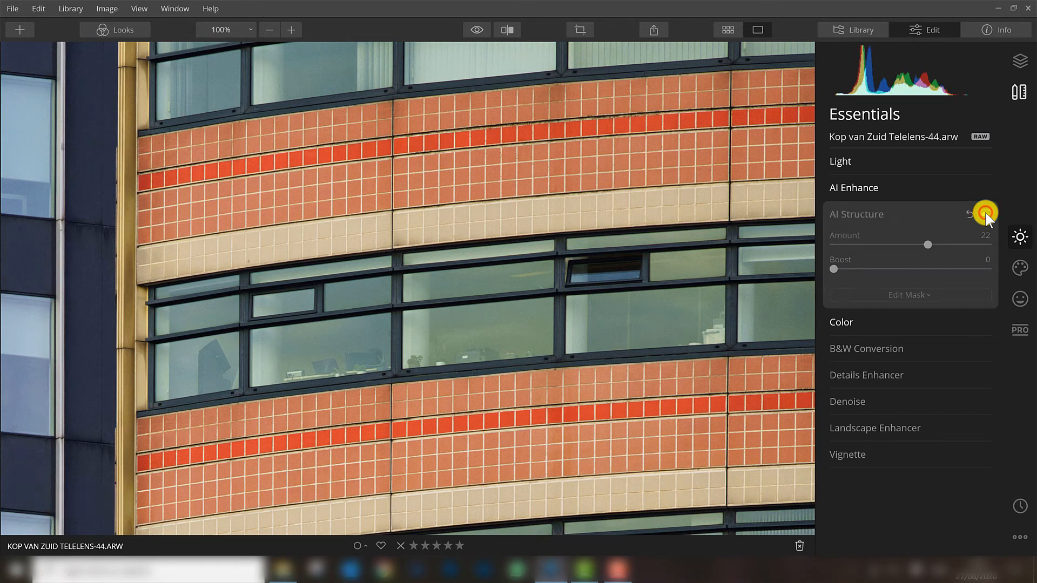
click(985, 213)
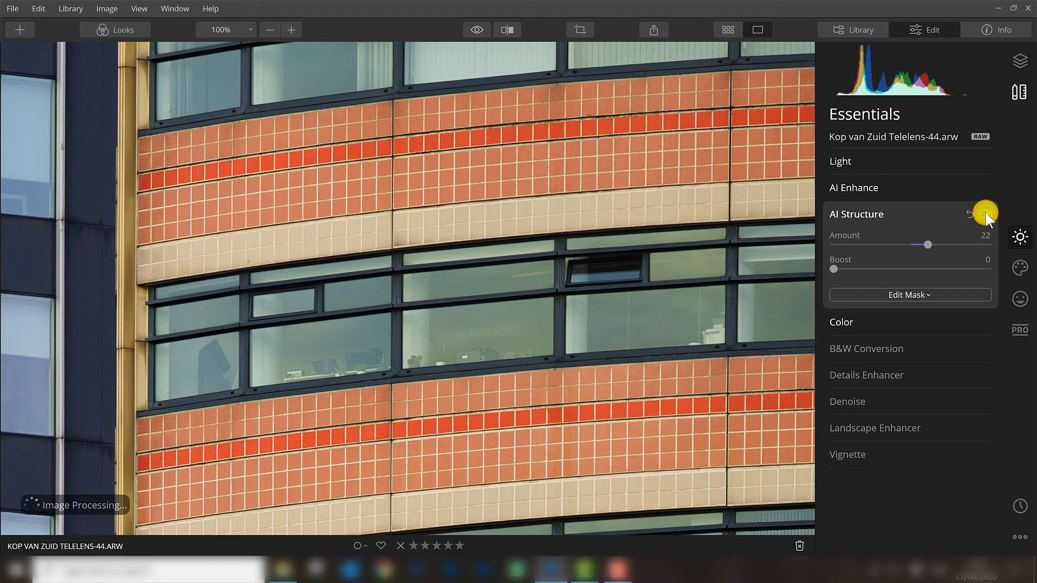
- Close the AI Structure settings and show the whole photo again
click(935, 212)
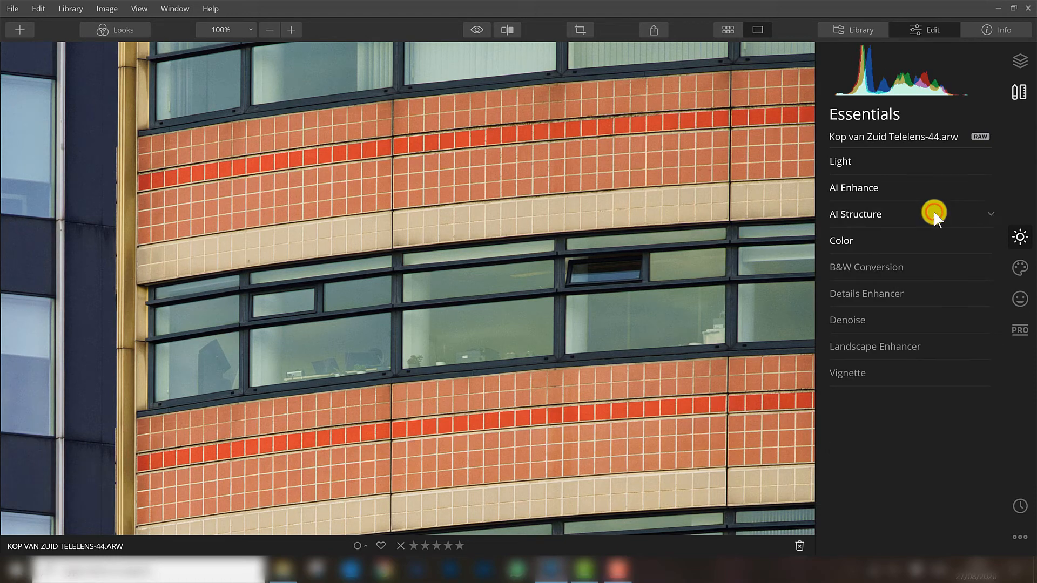
click(587, 211)
click(278, 178)
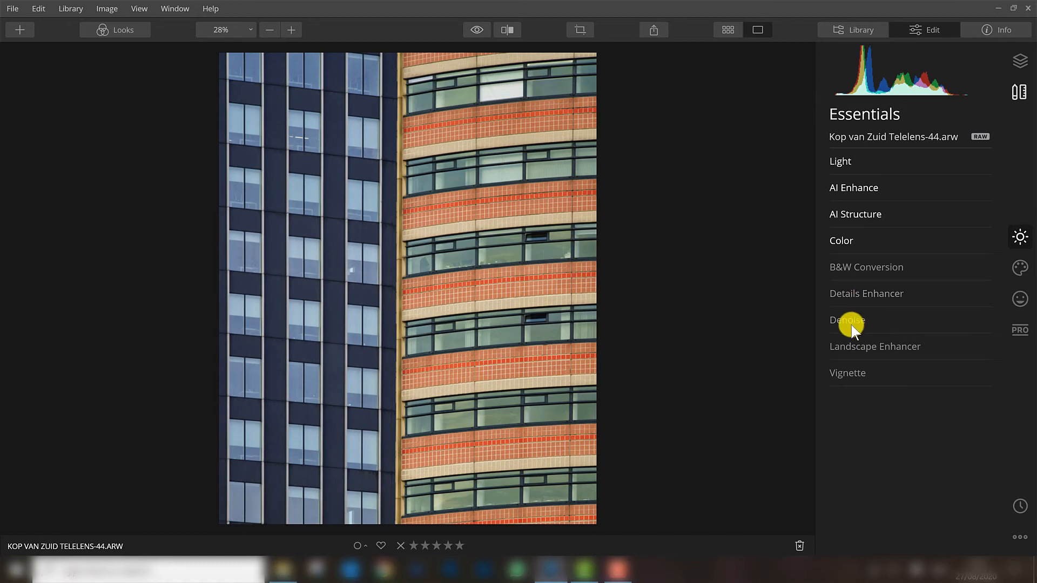
- Check the photo's camera and exposure information, inspect the facades at 100% zoom, and return to the editing tools
click(993, 34)
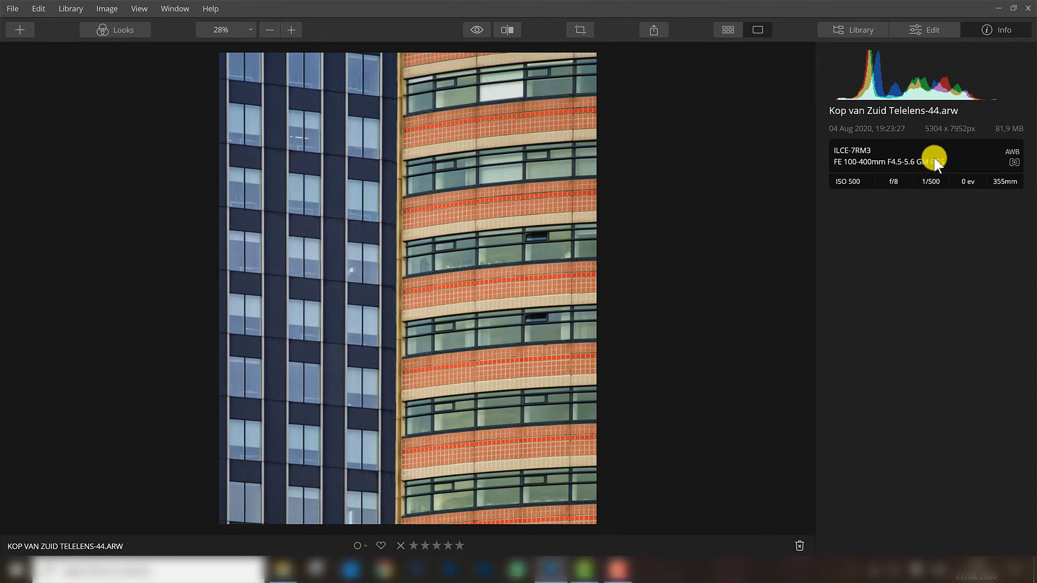
click(453, 282)
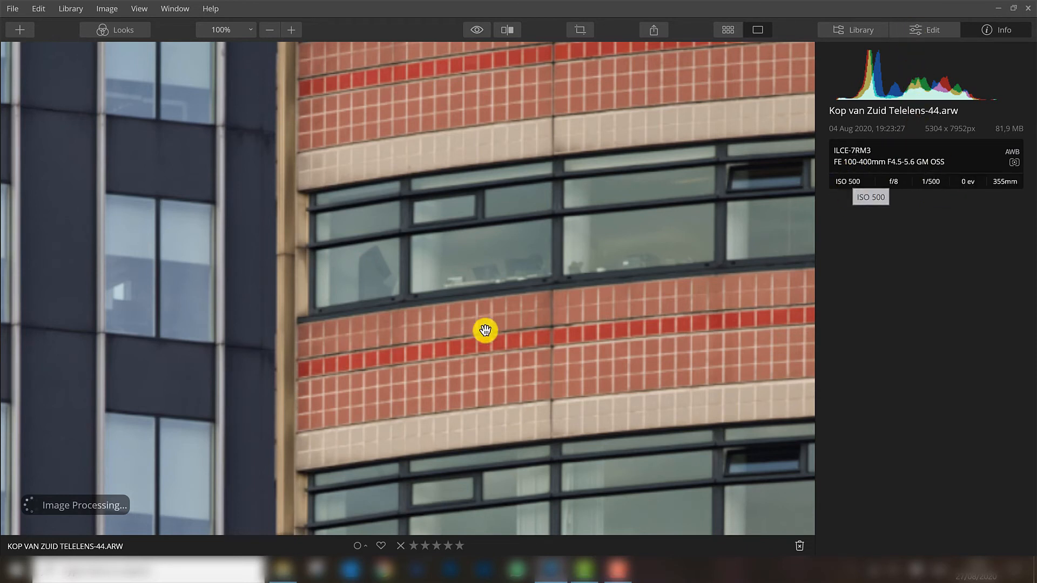
click(921, 33)
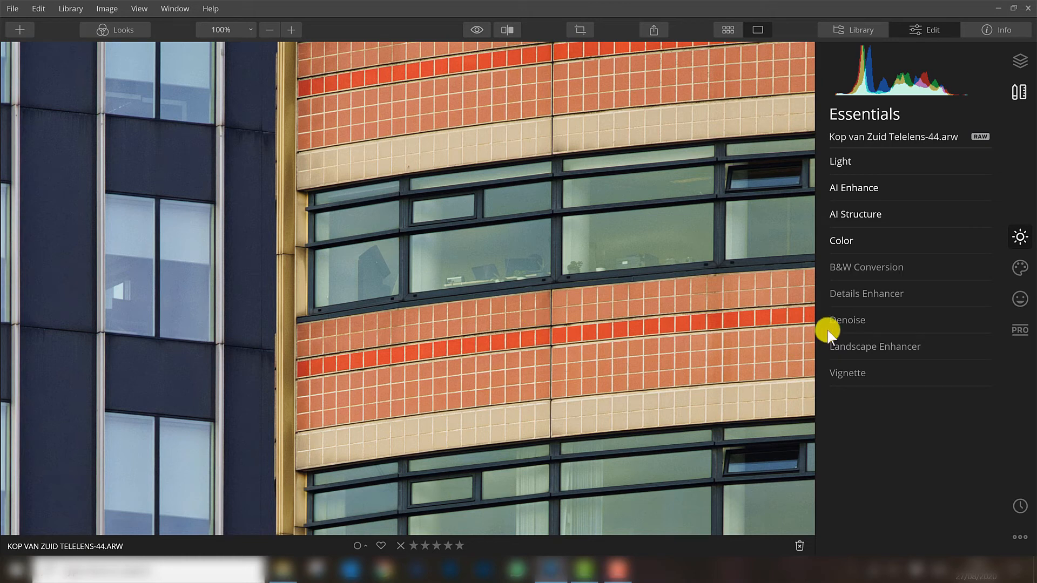
double_click(477, 317)
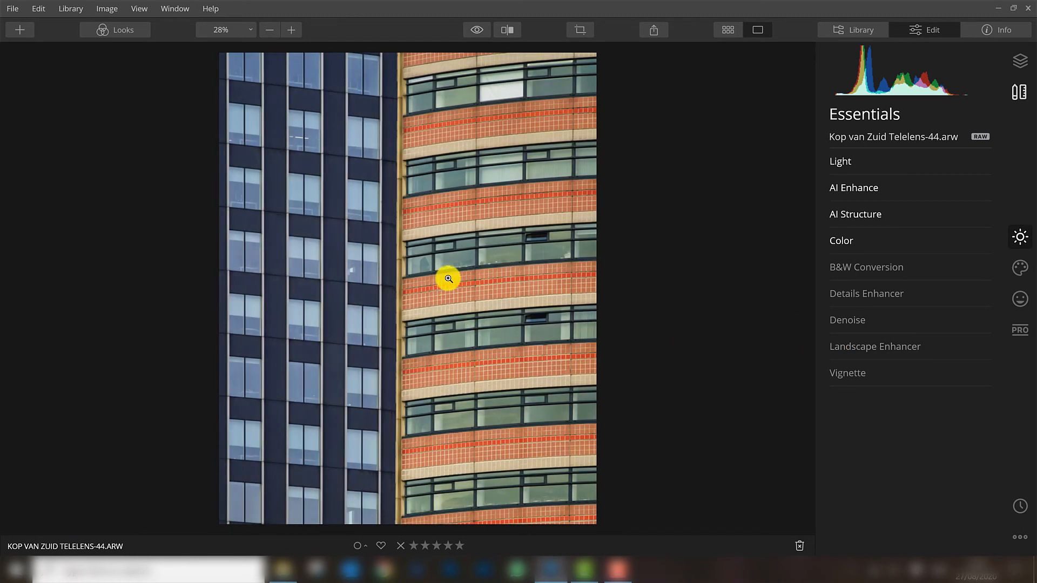
- Review the Details Enhancer settings without changing them and look through the Creative and Portrait tools
click(849, 296)
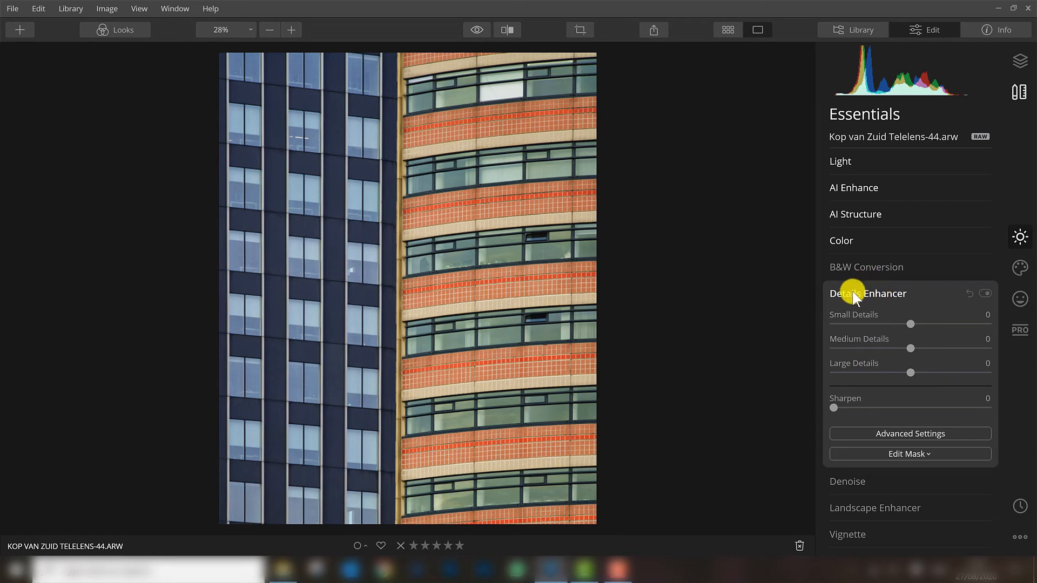
click(874, 295)
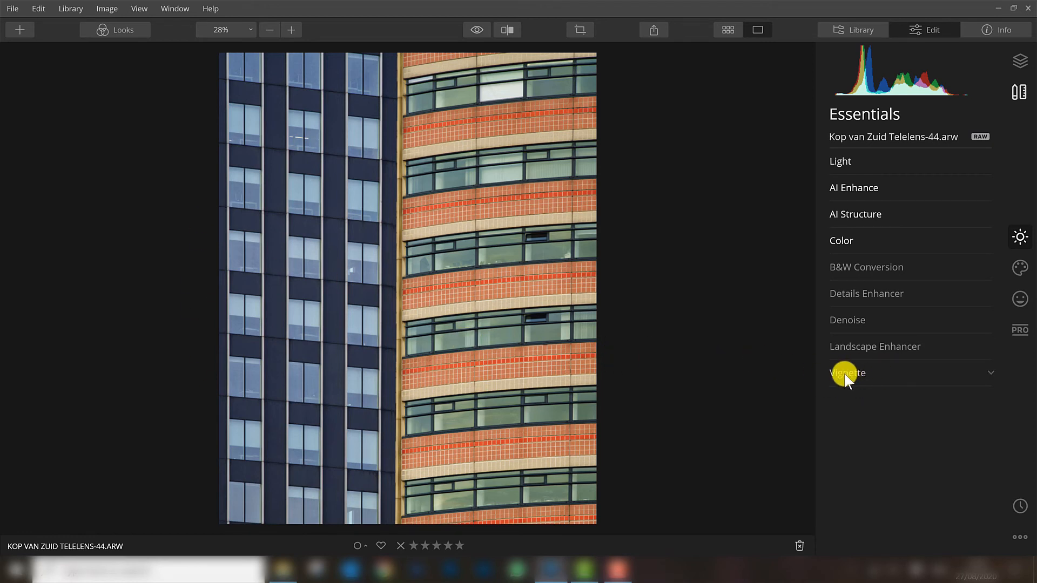
click(1021, 267)
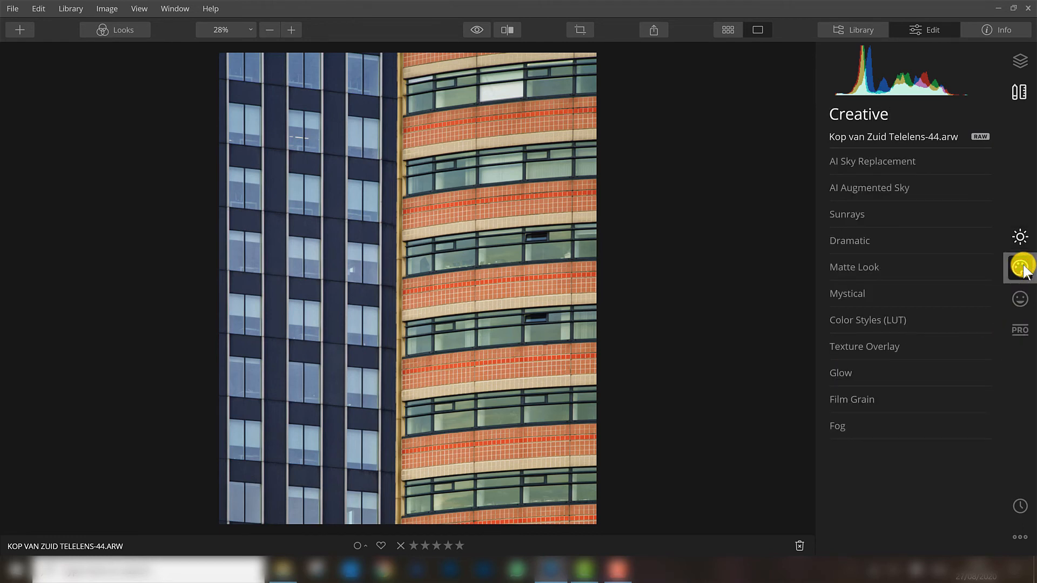
click(1018, 302)
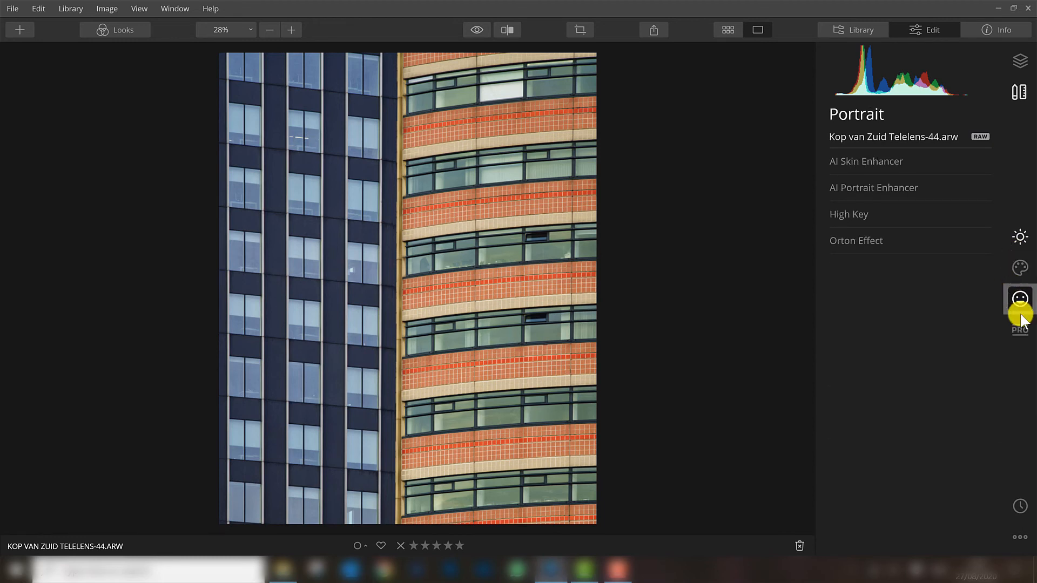
- In the Professional tools' Advanced Contrast, keep Highlights Contrast at 0 and set Midtones Contrast to 24
click(1021, 327)
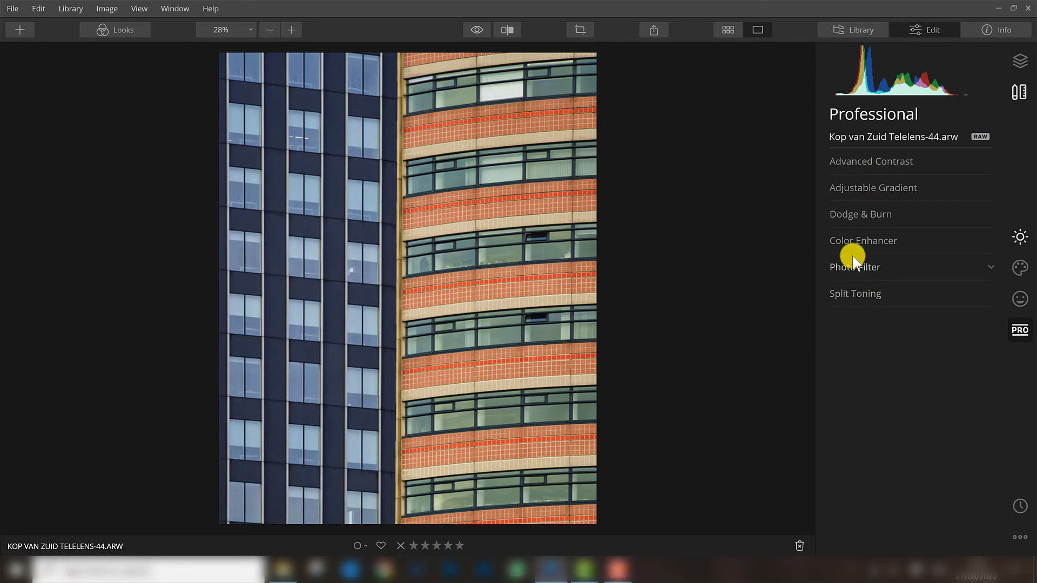
click(851, 165)
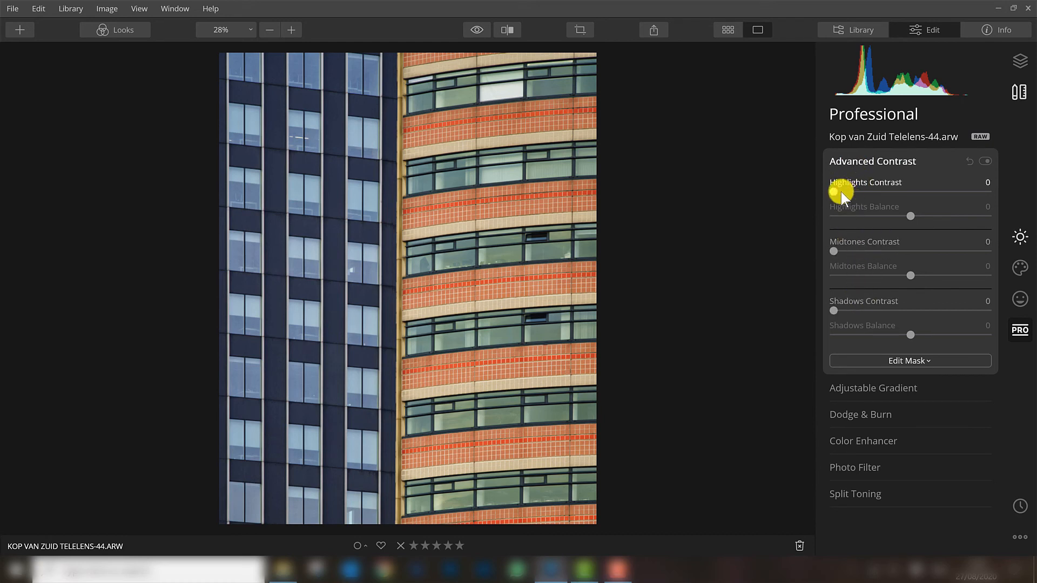
drag(841, 192, 810, 193)
drag(833, 250, 869, 248)
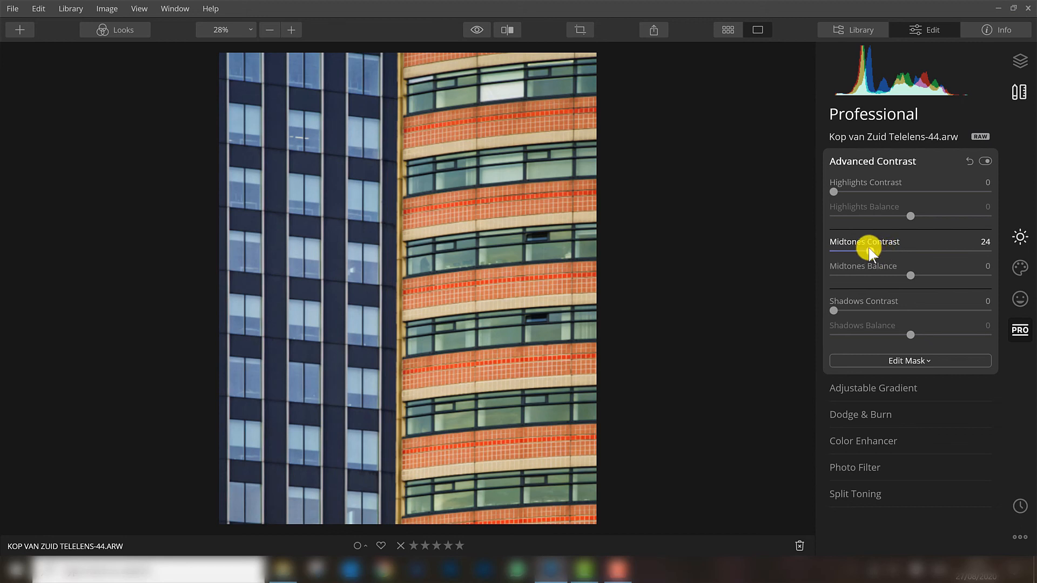
- Compare the photo repeatedly with and without the Advanced Contrast adjustment, leaving it enabled
click(984, 158)
click(984, 159)
click(984, 159)
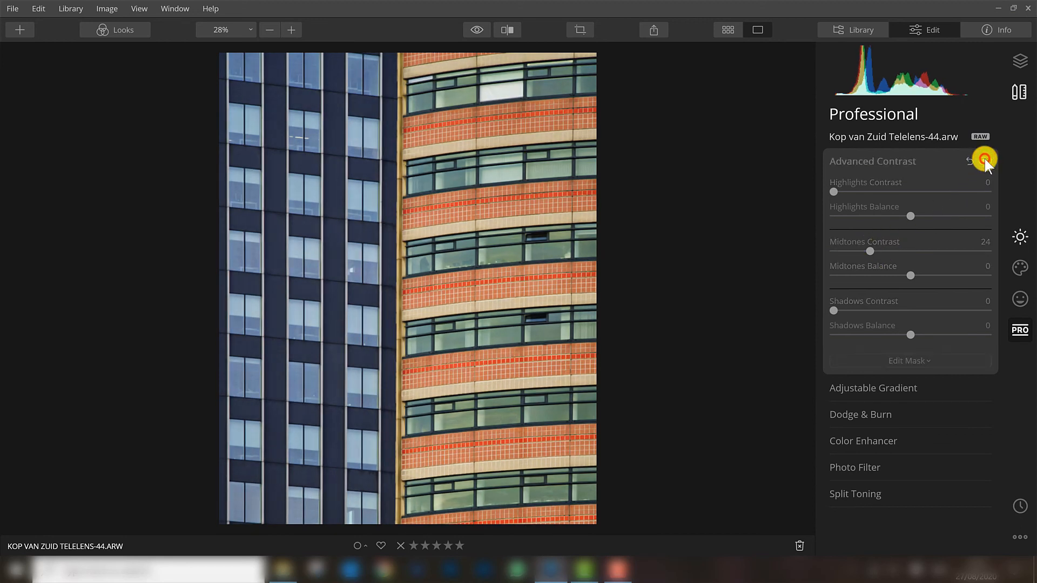
click(984, 159)
click(985, 159)
click(985, 159)
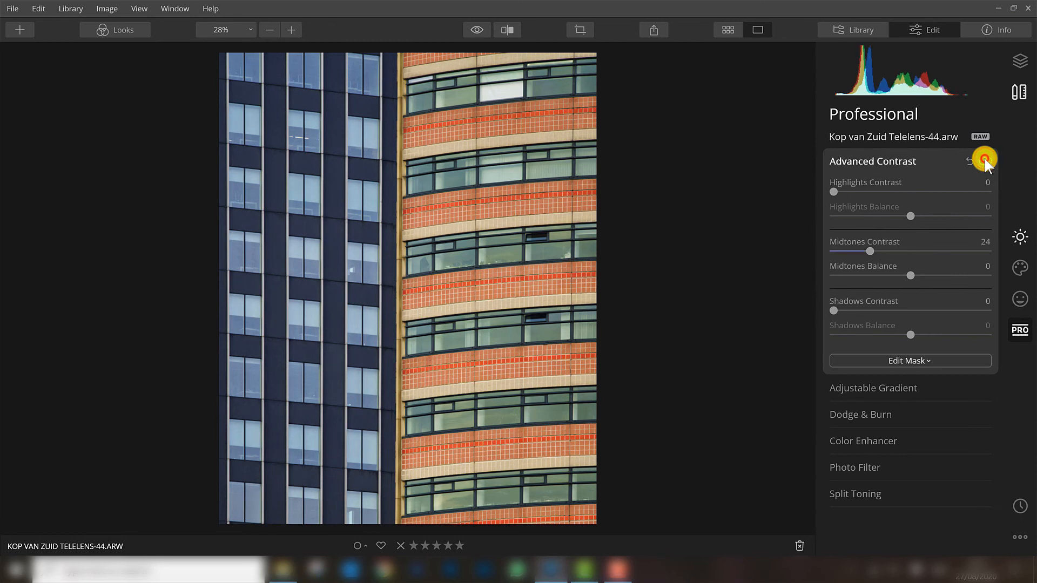
click(984, 158)
click(984, 159)
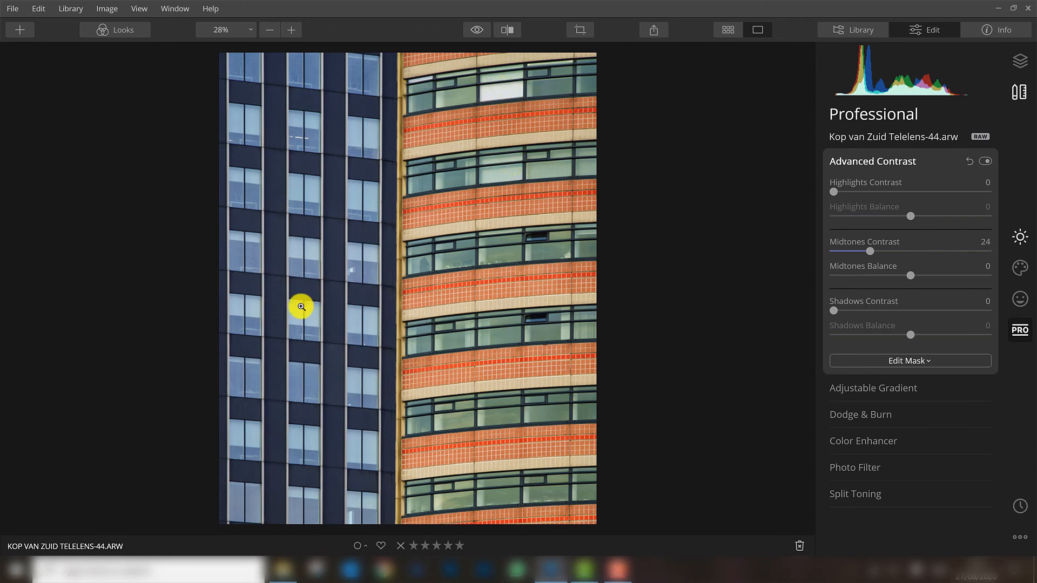
click(986, 161)
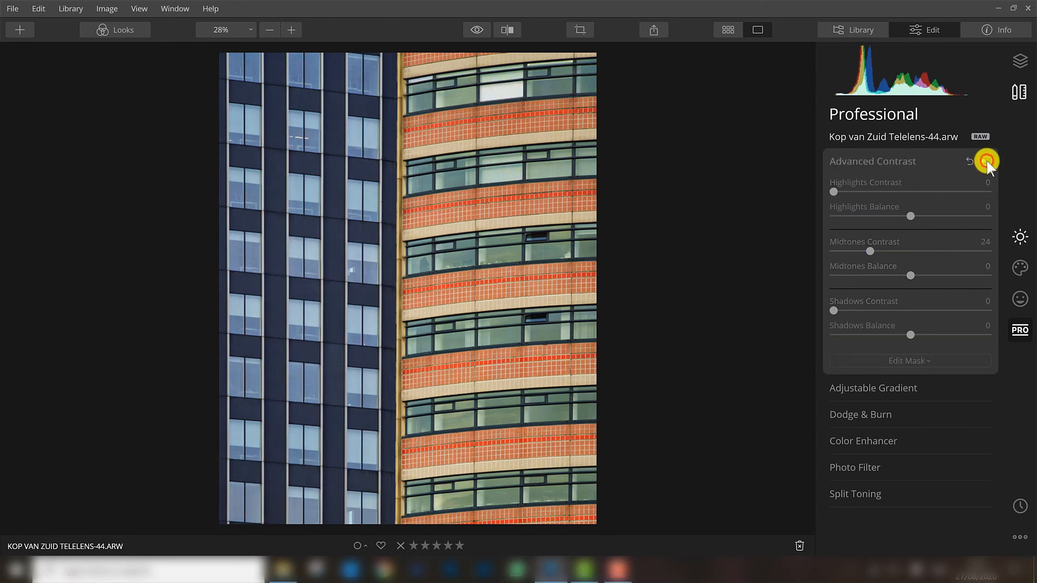
click(986, 161)
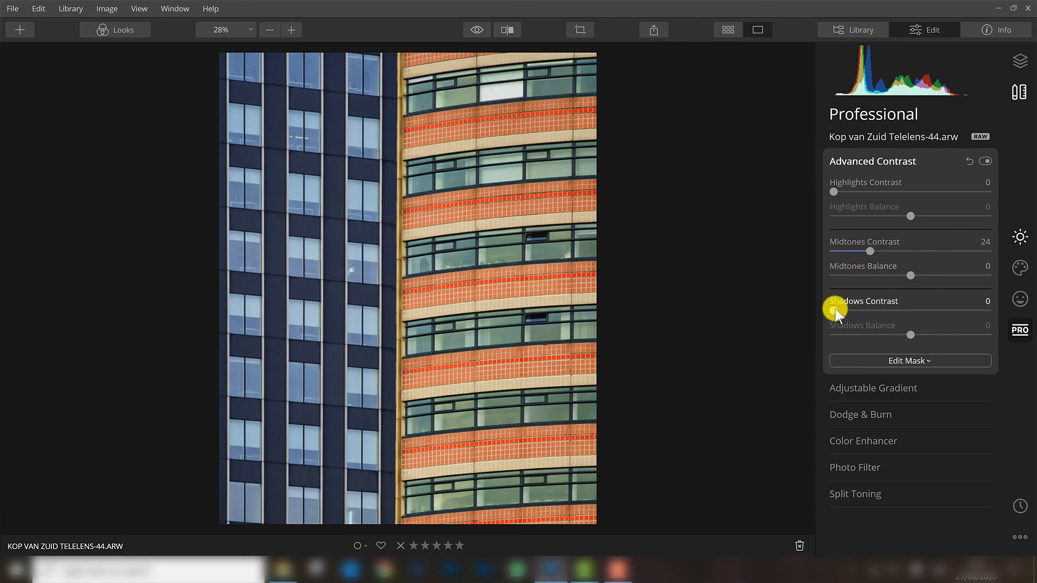
- Set the Shadows Contrast to 9 and compare the photo with and without Advanced Contrast, leaving it enabled
mouse_move(835, 309)
mouse_down()
mouse_move(913, 319)
mouse_move(834, 318)
mouse_move(849, 319)
mouse_up()
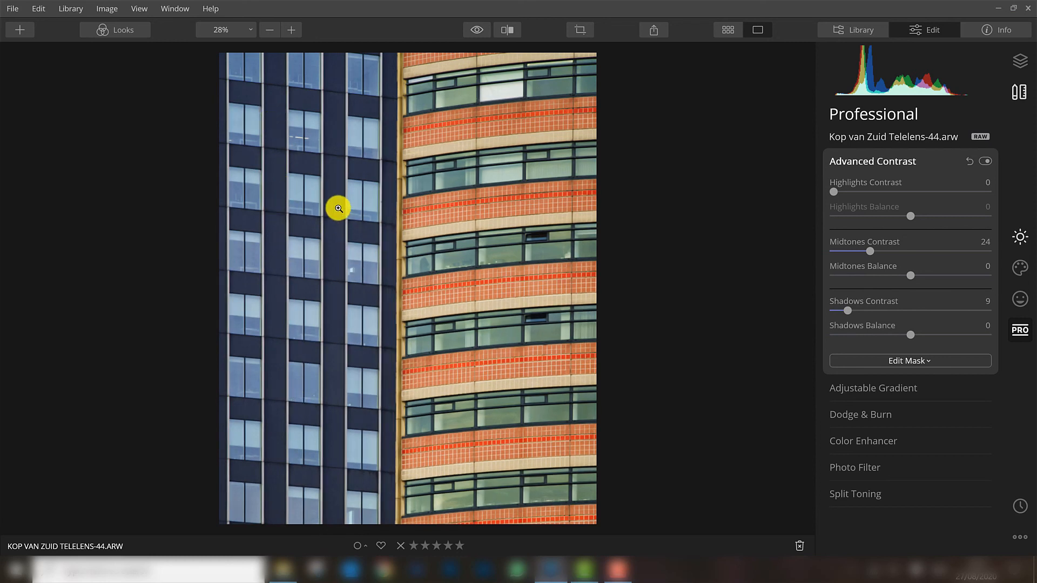
click(986, 161)
click(987, 161)
click(987, 160)
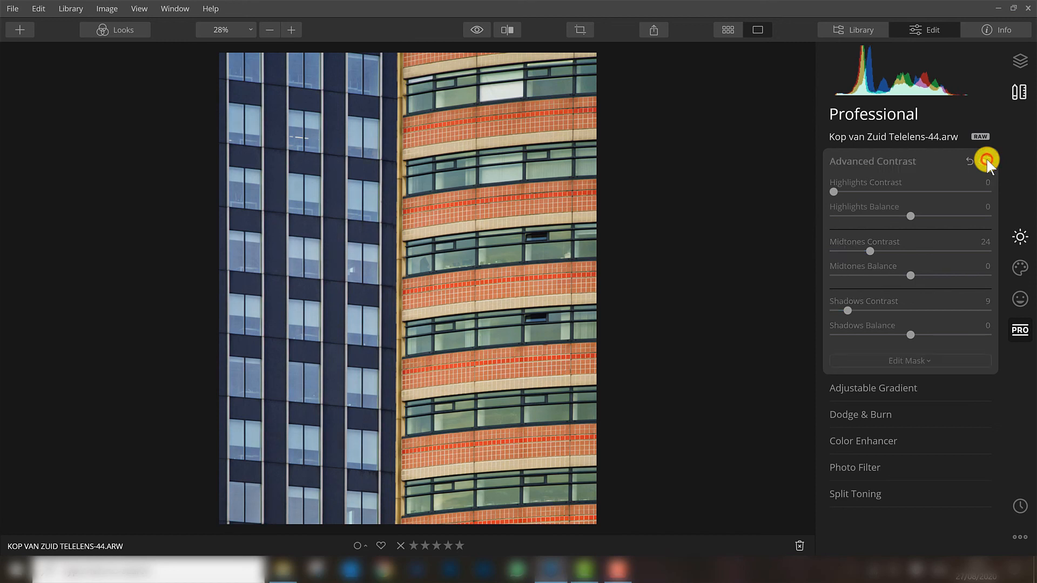
click(987, 161)
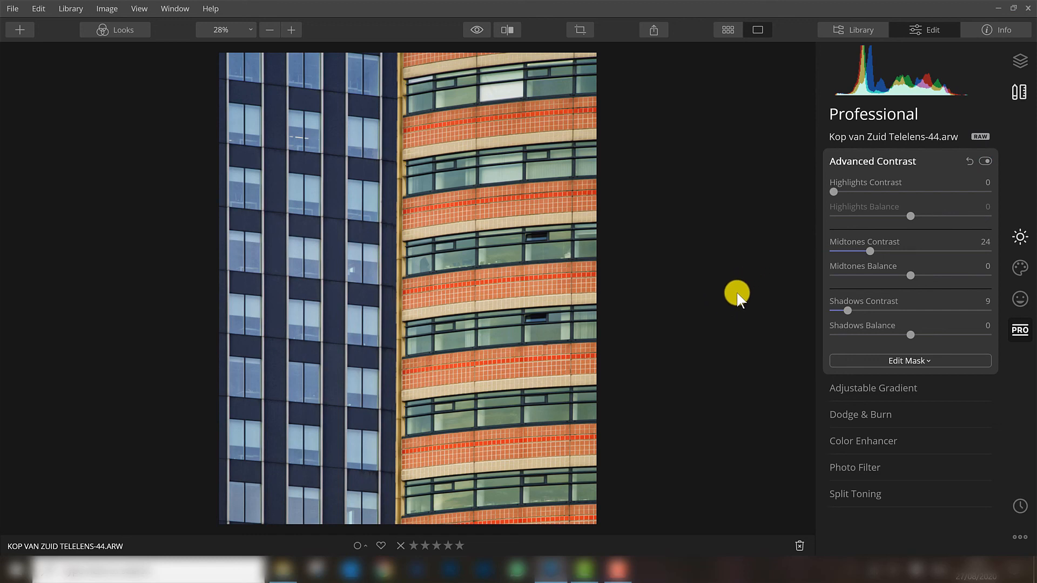
- Compare the fully edited photo with the unedited original
click(476, 29)
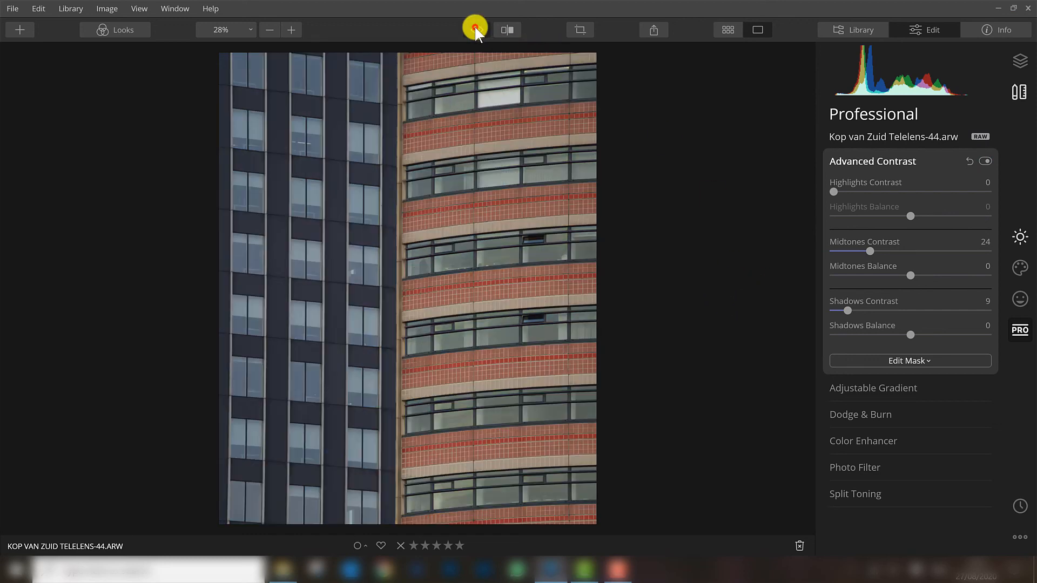
click(475, 29)
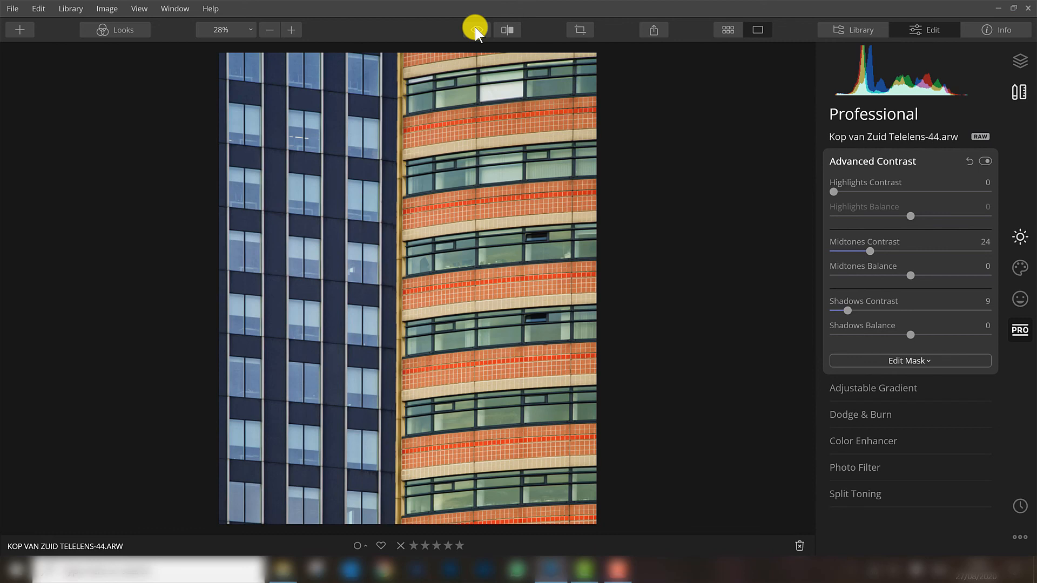
click(475, 29)
click(476, 29)
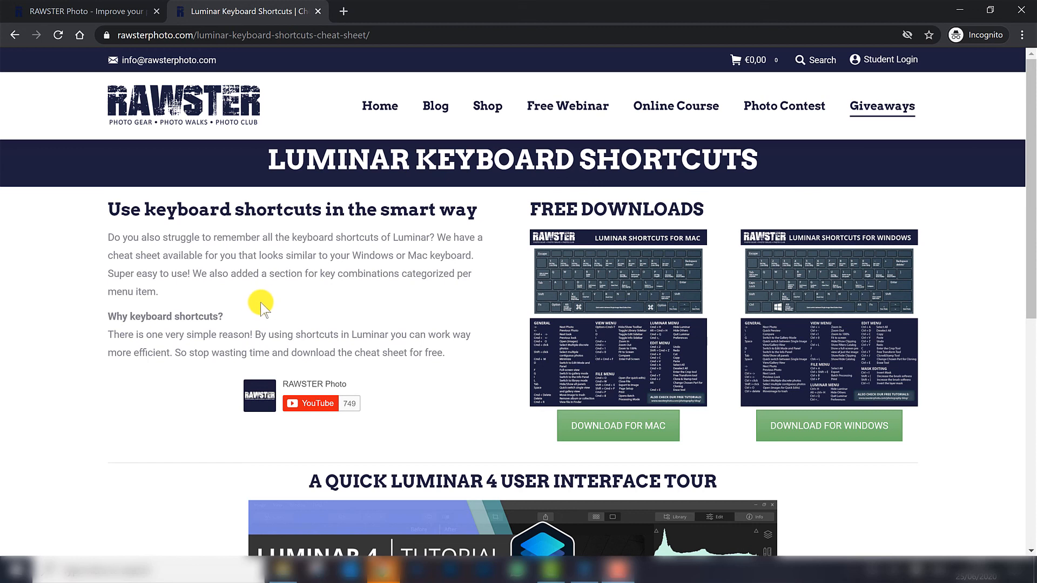
- Show the Giveaways options on the RAWSTER Photo website's Luminar keyboard shortcuts page
mouse_move(870, 118)
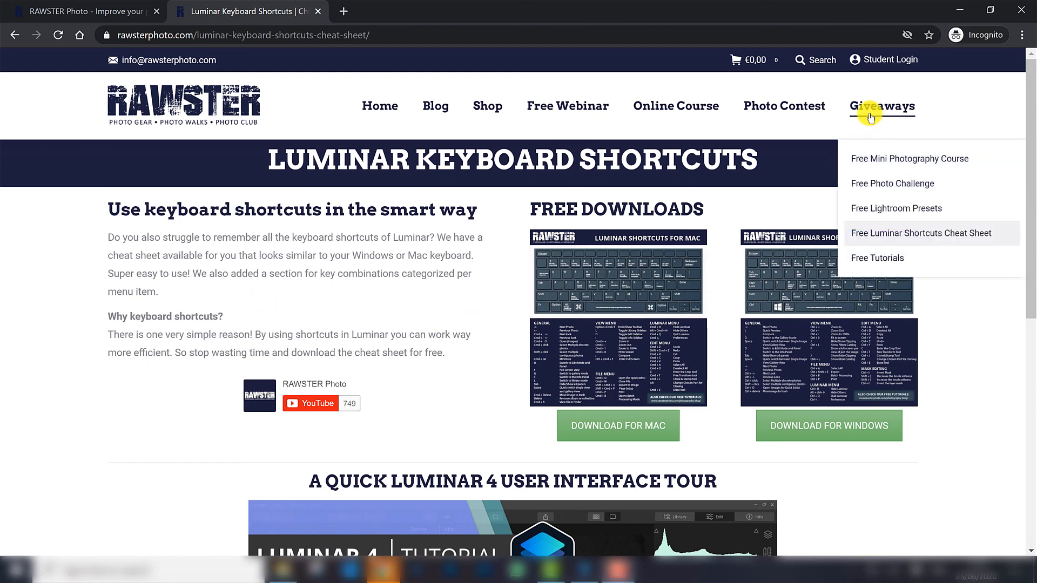